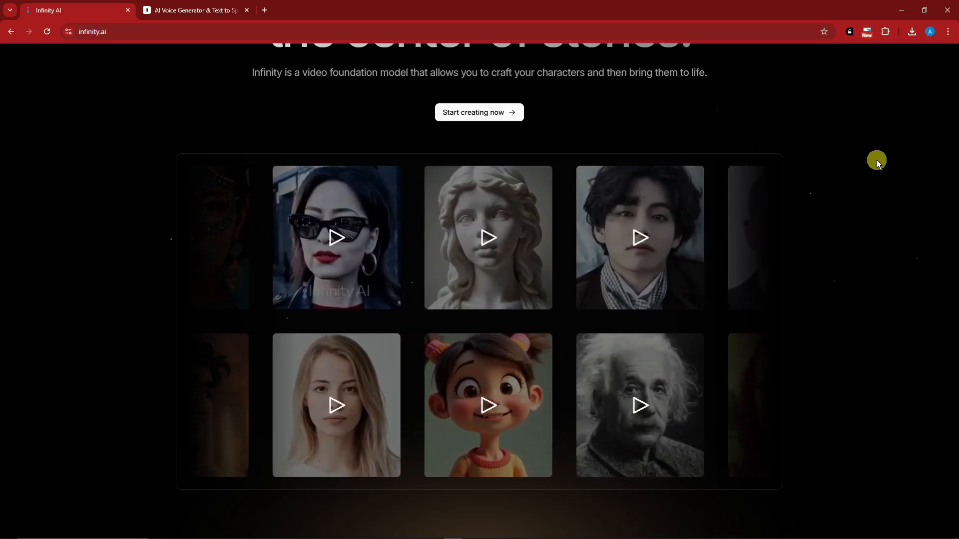
- Look over the Infinity homepage down to the featured talking-character video, play it and stop it
scroll(872, 167, "down", 2)
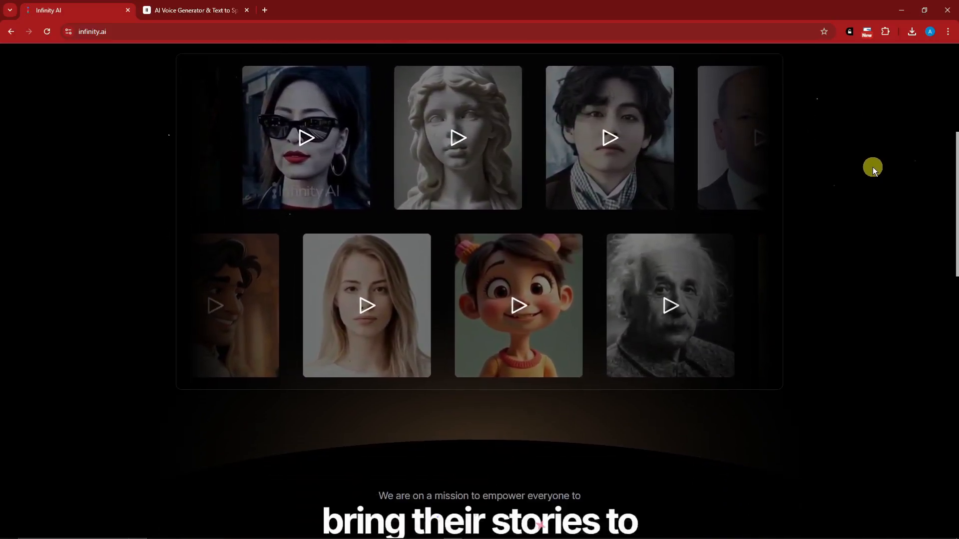
scroll(873, 167, "down", 5)
scroll(872, 170, "down", 4)
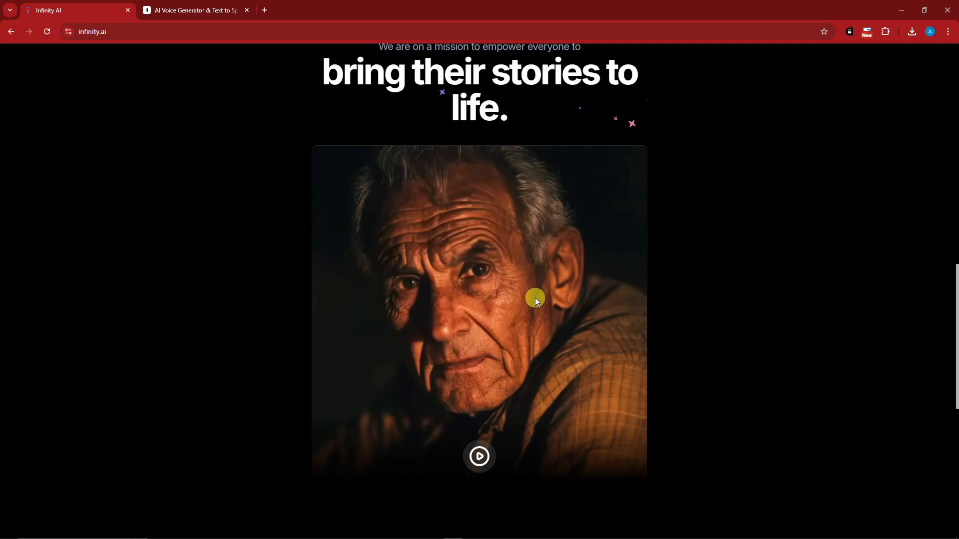
left_click(534, 300)
scroll(717, 299, "down", 2)
scroll(717, 299, "up", 1)
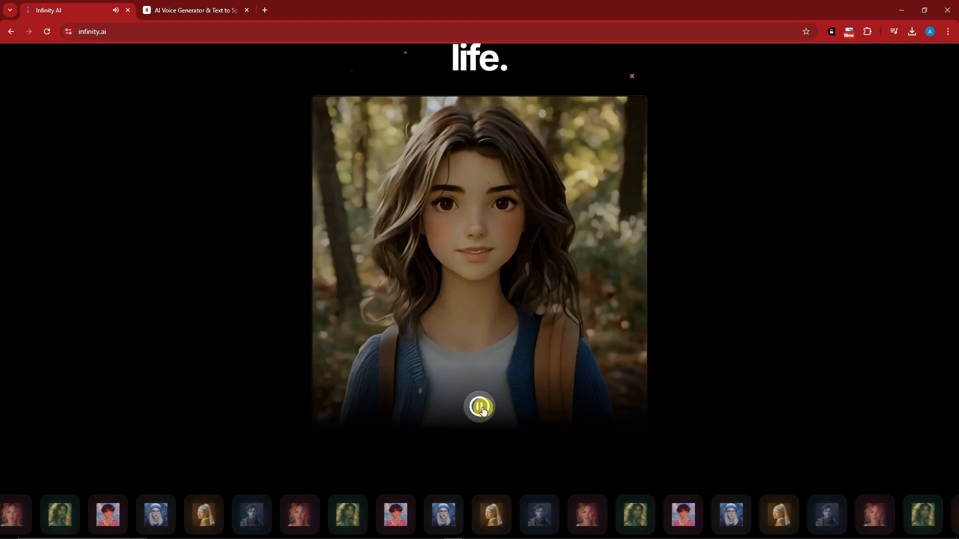
left_click(481, 491)
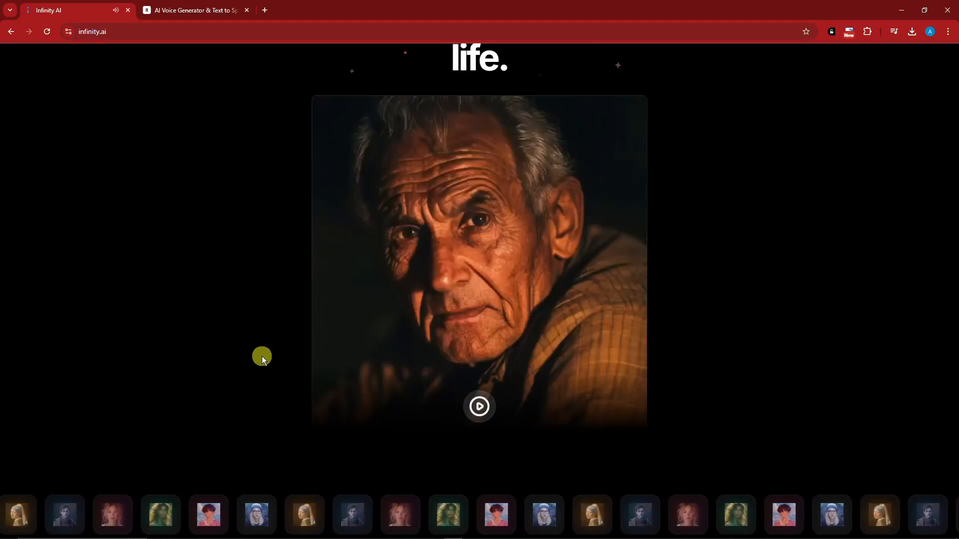
- Play and stop the sample video of the bald man in a dark suit in the homepage character gallery
scroll(262, 351, "up", 10)
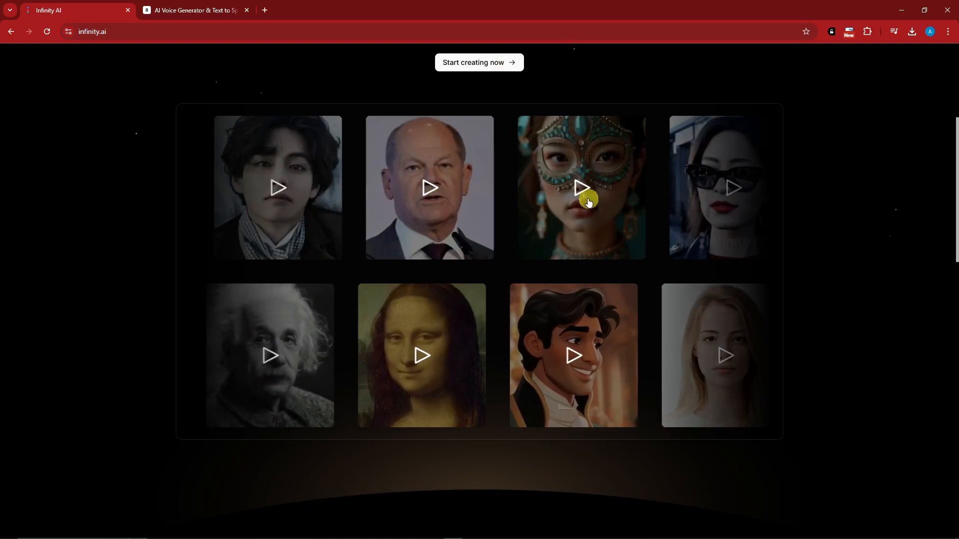
left_click(431, 195)
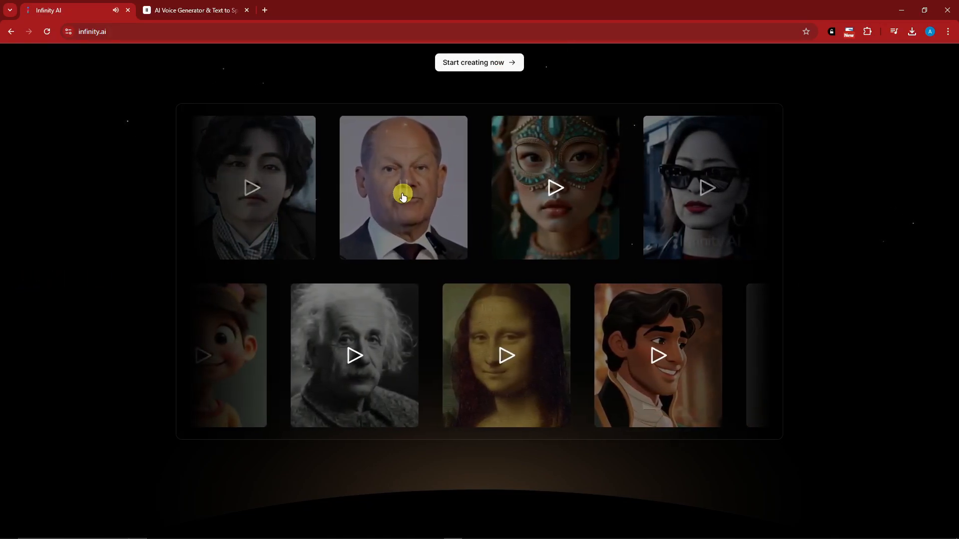
left_click(402, 195)
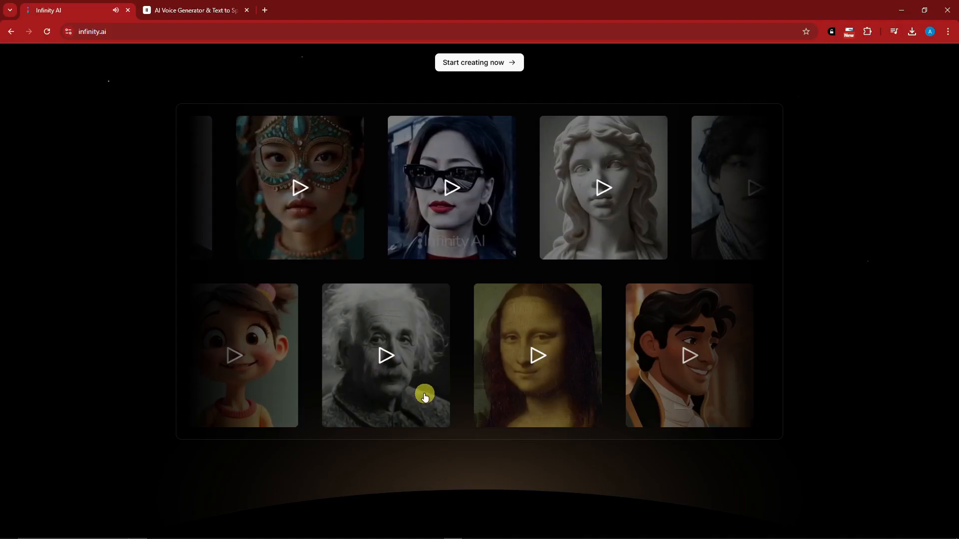
- Start creating from the homepage to open the Infinity studio
scroll(427, 397, "down", 4)
scroll(430, 395, "up", 9)
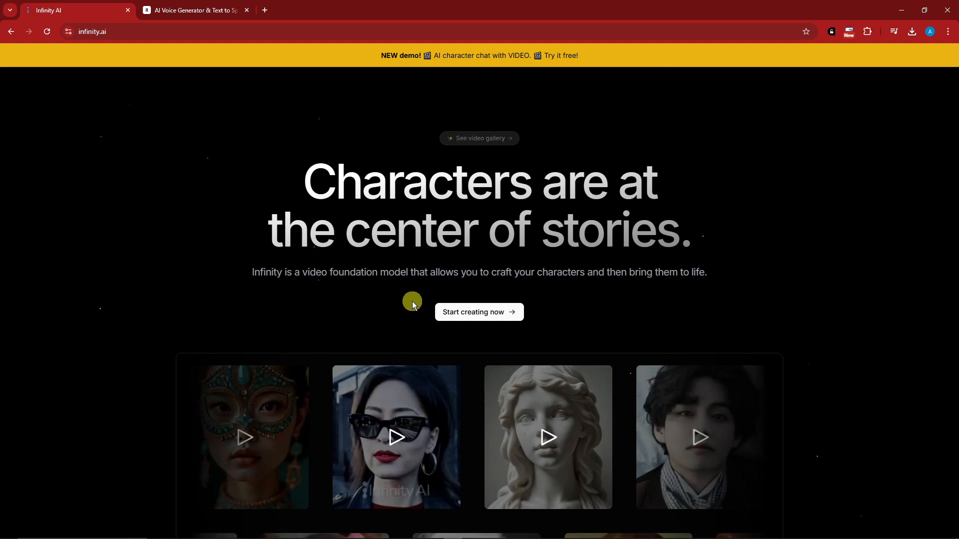
left_click(480, 315)
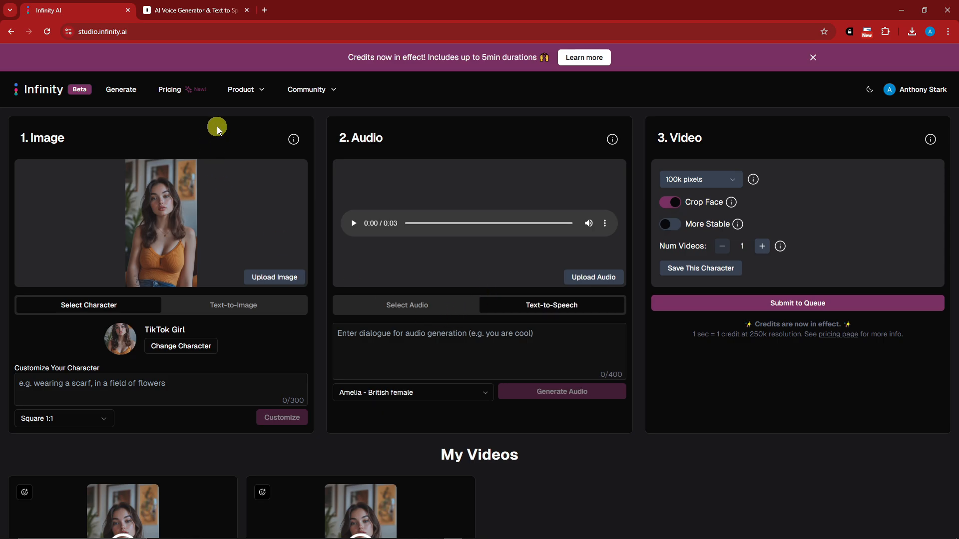
- Check the remaining free credits and their renewal date on the studio's pricing page
left_click(172, 90)
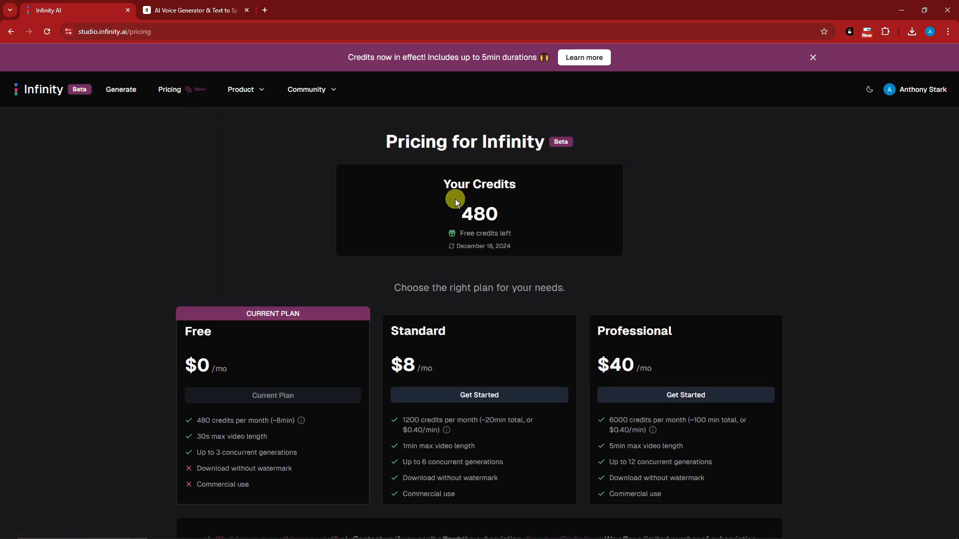
scroll(454, 197, "down", 1)
scroll(455, 199, "up", 1)
left_click_drag(443, 183, 491, 215)
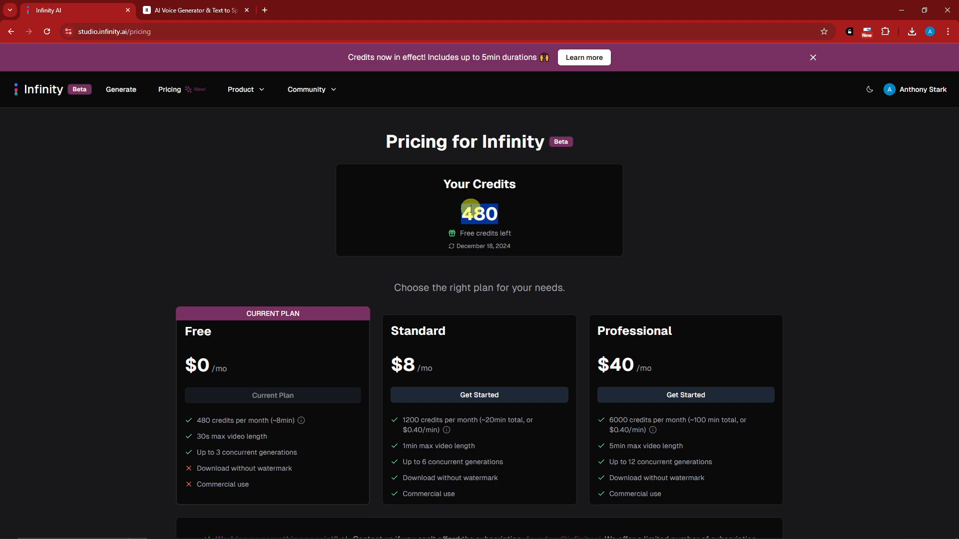
scroll(469, 212, "down", 1)
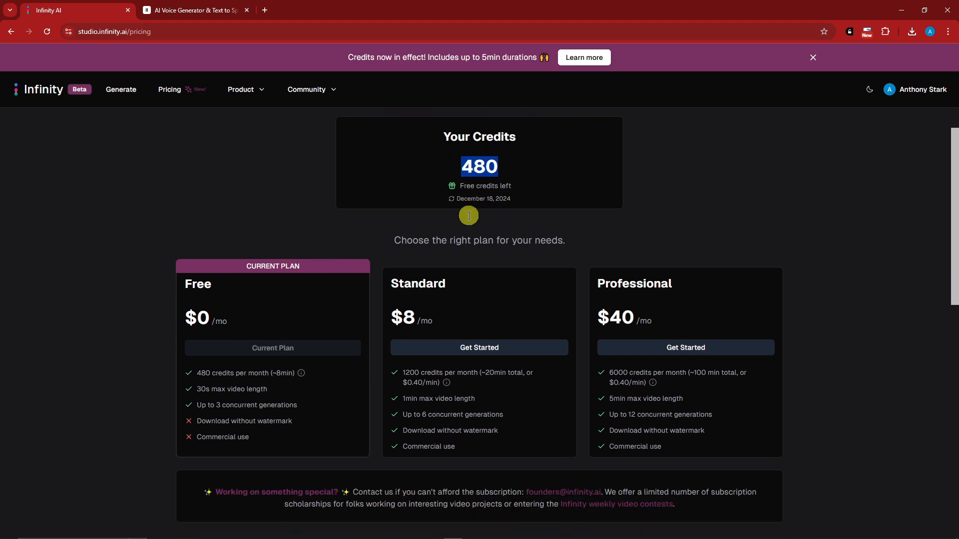
left_click_drag(456, 195, 489, 197)
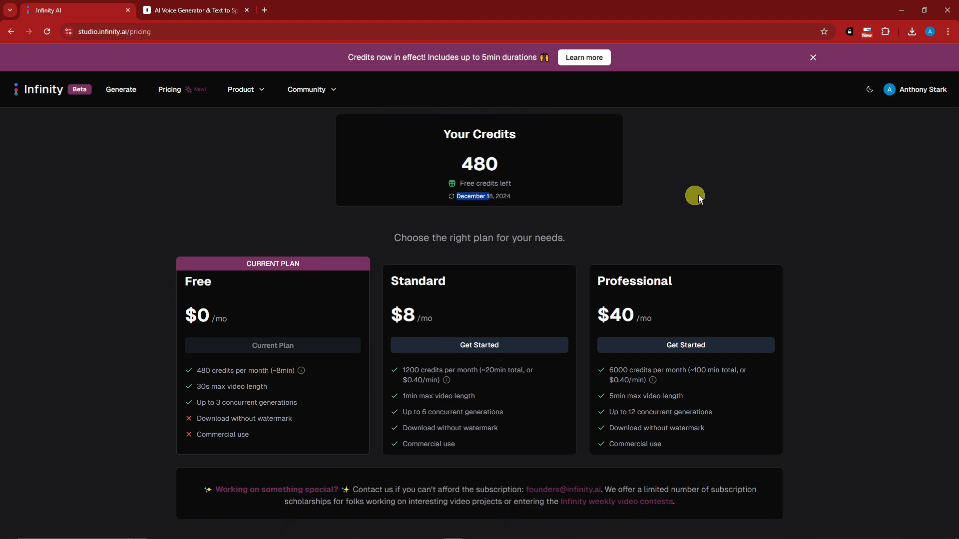
left_click(700, 196)
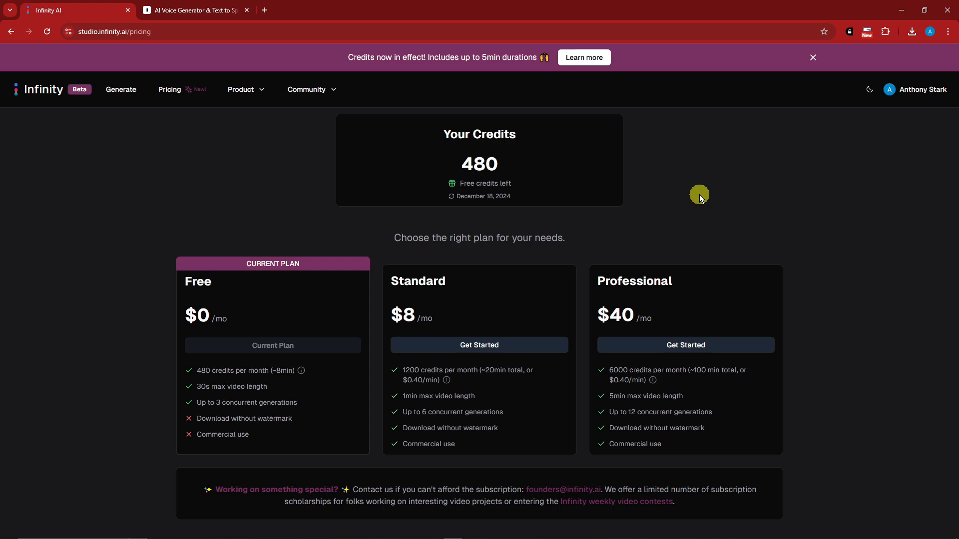
- Dismiss the credits banner and compare the Free, Standard and Professional plans before returning to the studio
left_click(813, 58)
scroll(322, 261, "up", 1)
scroll(321, 292, "down", 2)
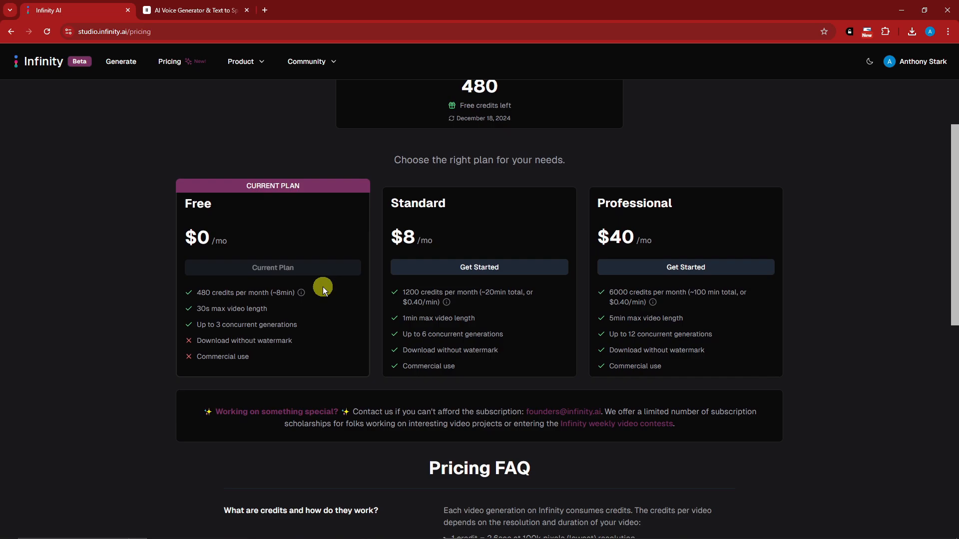
left_click_drag(174, 230, 227, 239)
left_click_drag(388, 202, 488, 203)
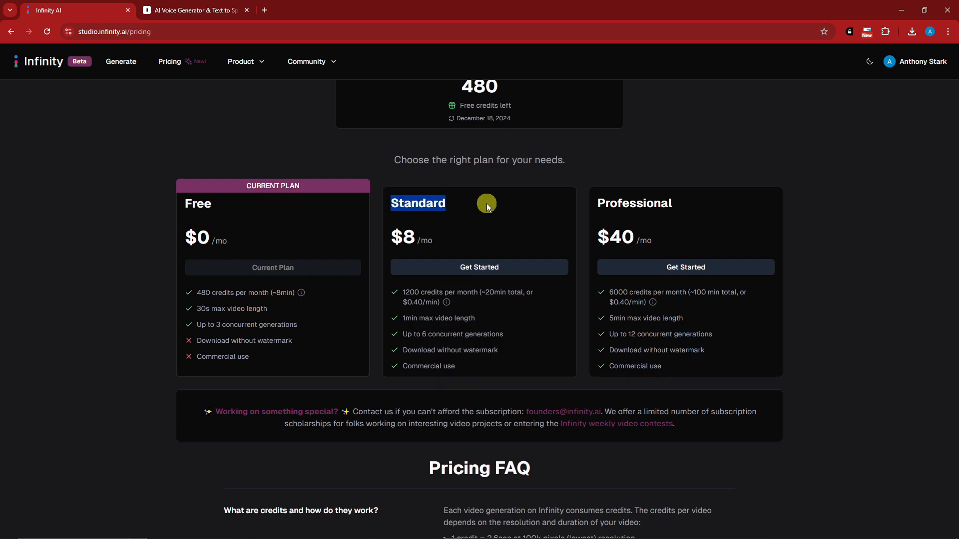
left_click_drag(601, 205, 715, 223)
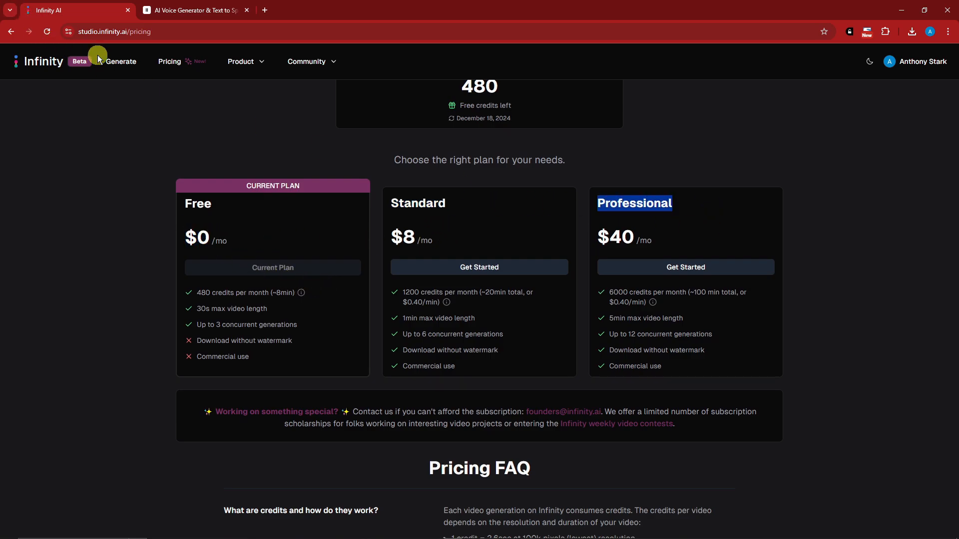
left_click(10, 32)
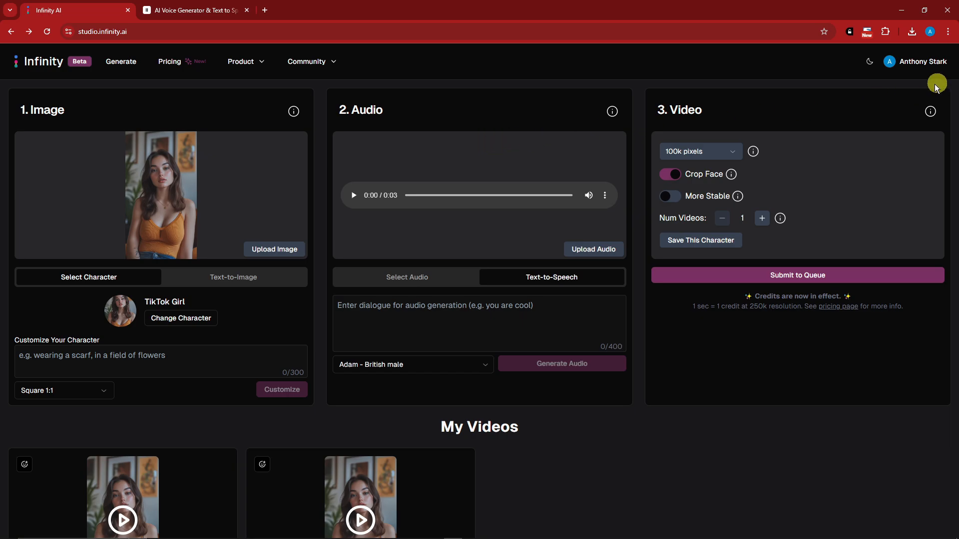
- Try the studio's light theme and switch back to the dark theme
left_click(870, 68)
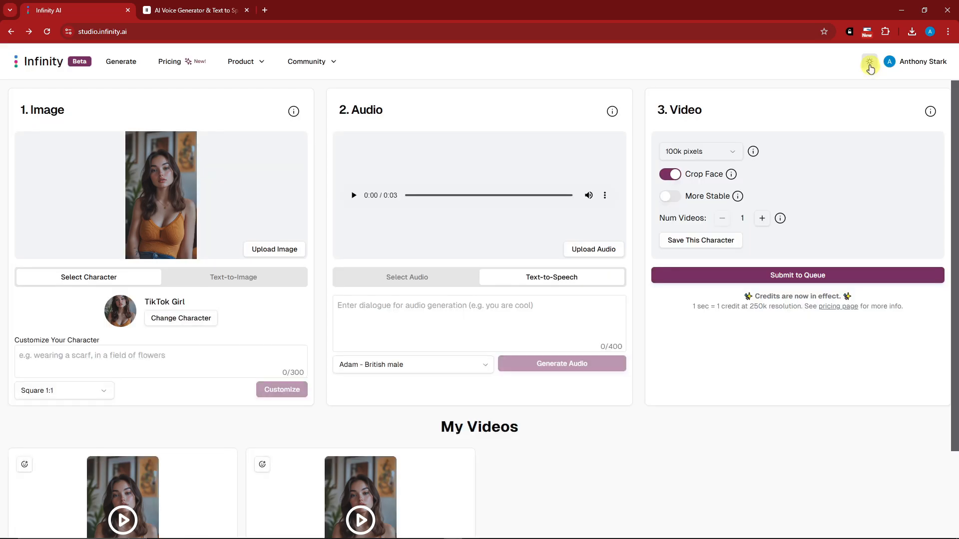
left_click(870, 68)
left_click(870, 68)
left_click(870, 68)
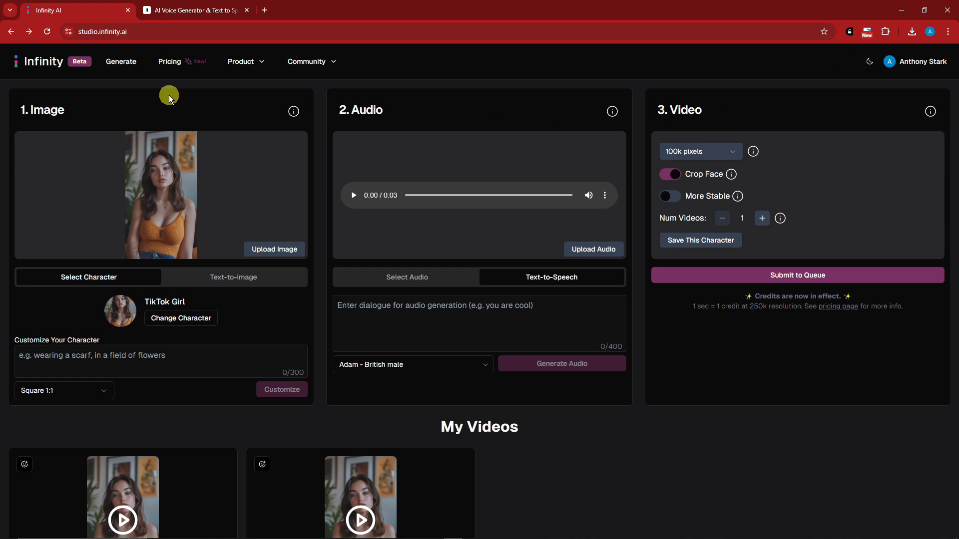
- Examine the Image, Audio and Video sections, and open the image upload file picker without choosing a file
left_click_drag(130, 109, 22, 109)
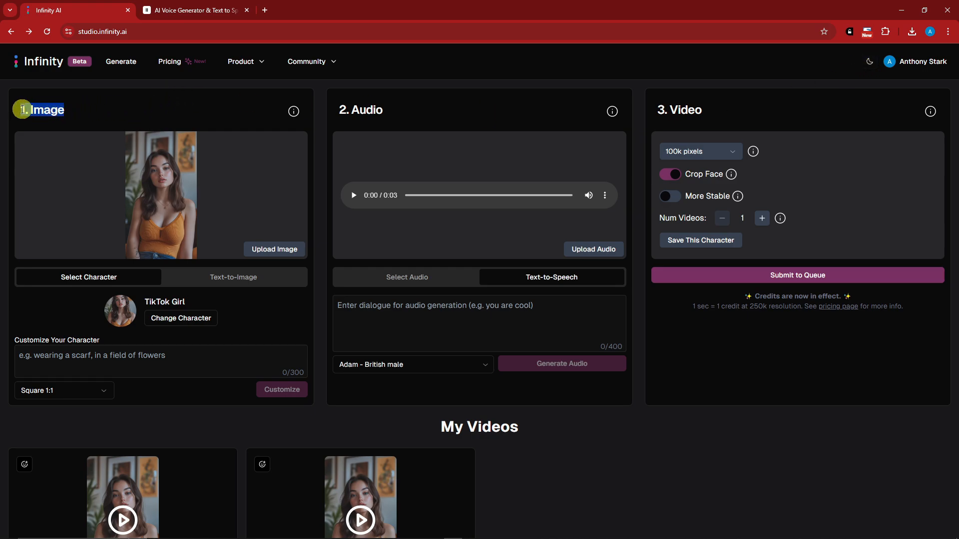
left_click_drag(384, 110, 354, 114)
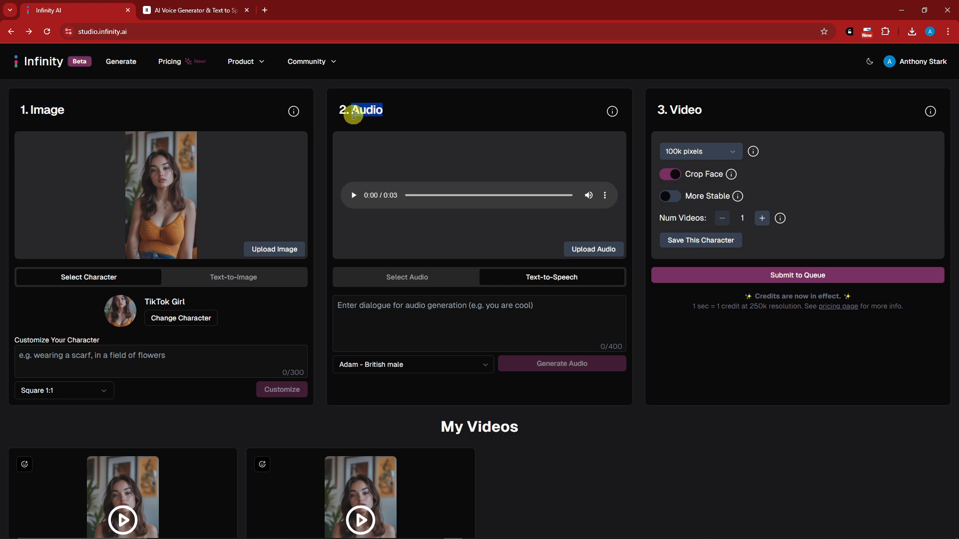
left_click_drag(669, 109, 699, 109)
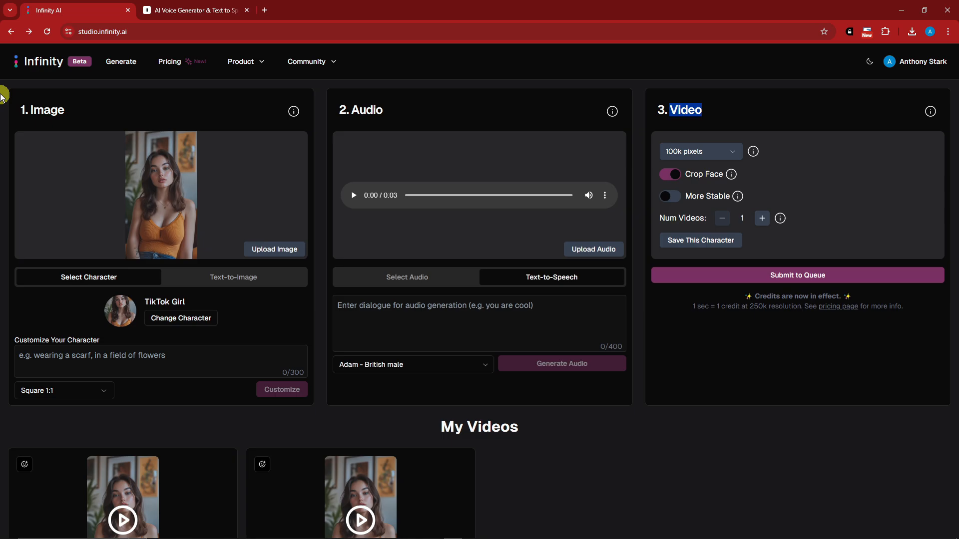
left_click_drag(58, 111, 20, 110)
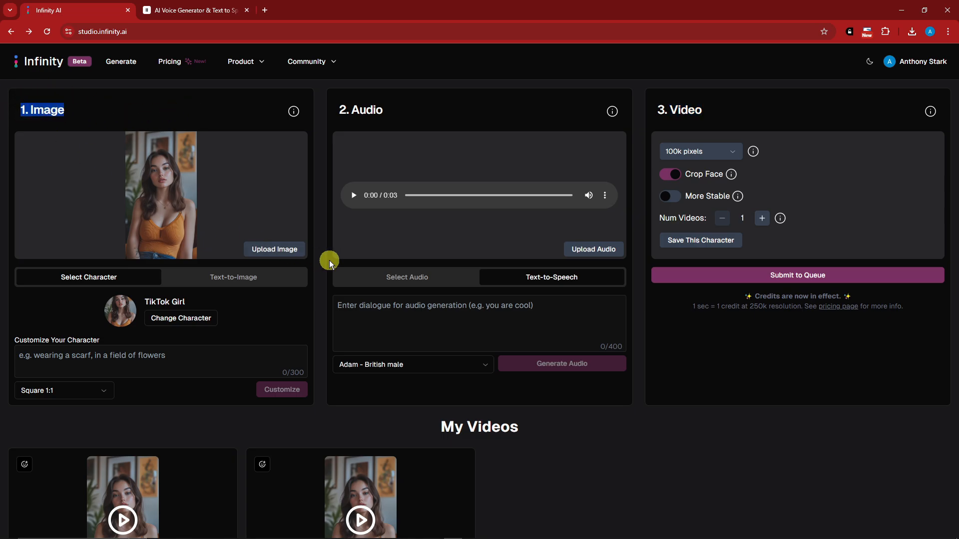
left_click(289, 252)
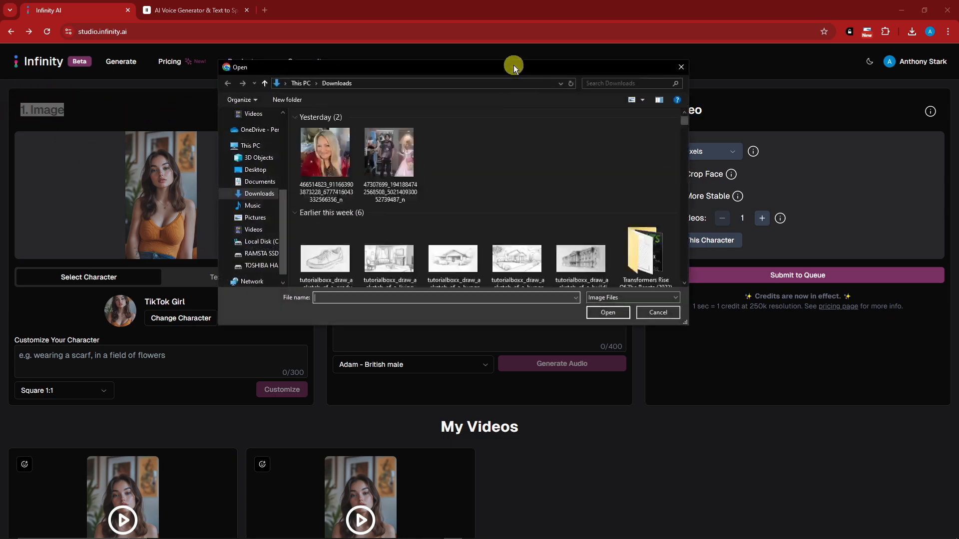
left_click(682, 69)
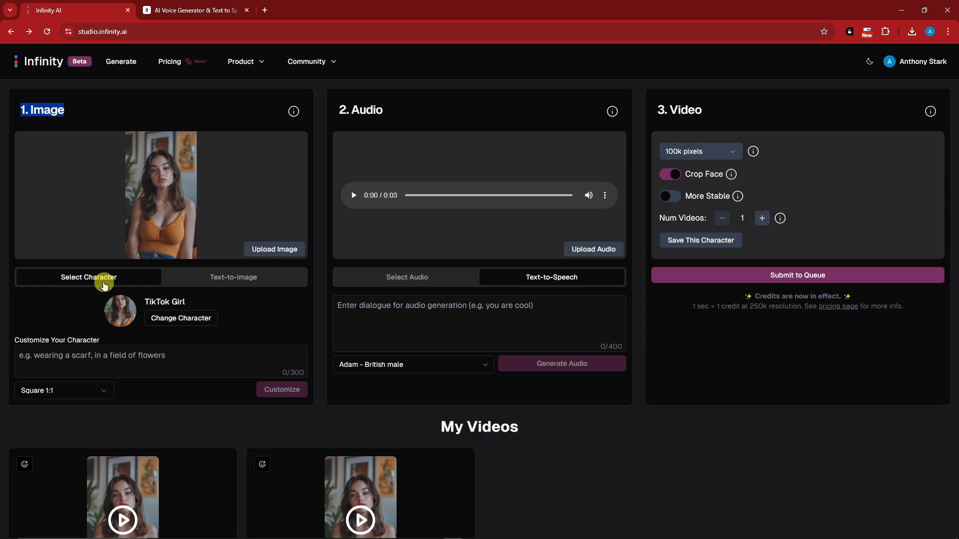
- Browse the full list of preset actors for the image and close it without picking one
left_click(168, 319)
scroll(481, 272, "down", 4)
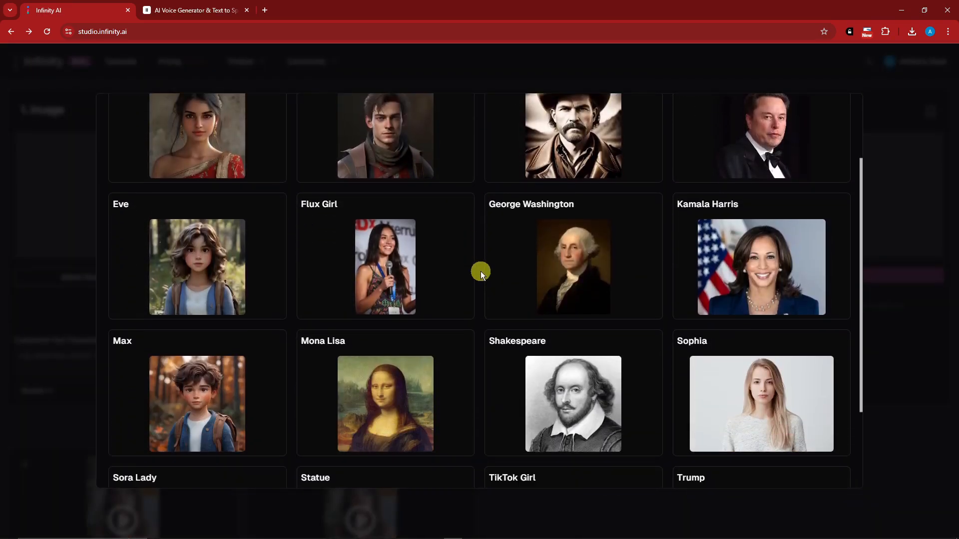
scroll(485, 277, "up", 5)
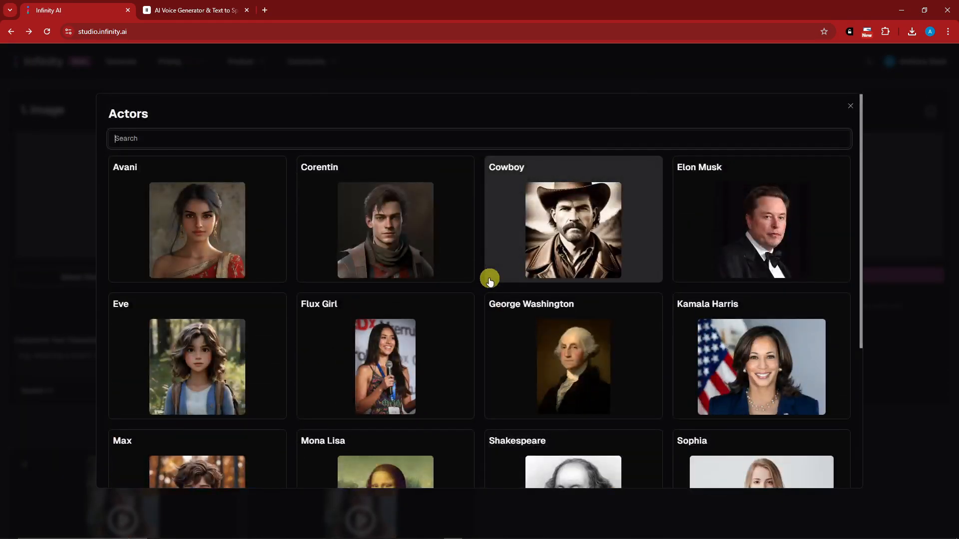
scroll(487, 280, "down", 3)
scroll(490, 280, "down", 1)
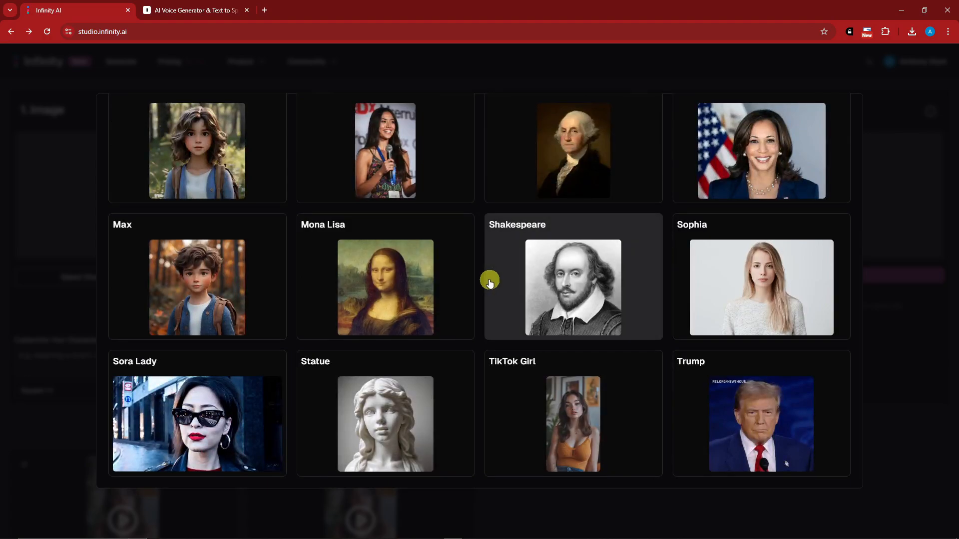
left_click(906, 450)
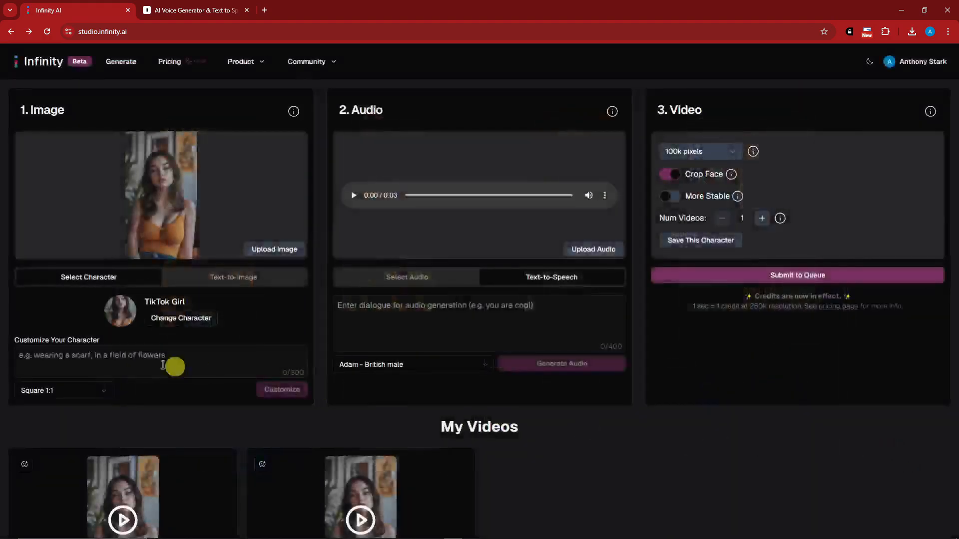
left_click(156, 360)
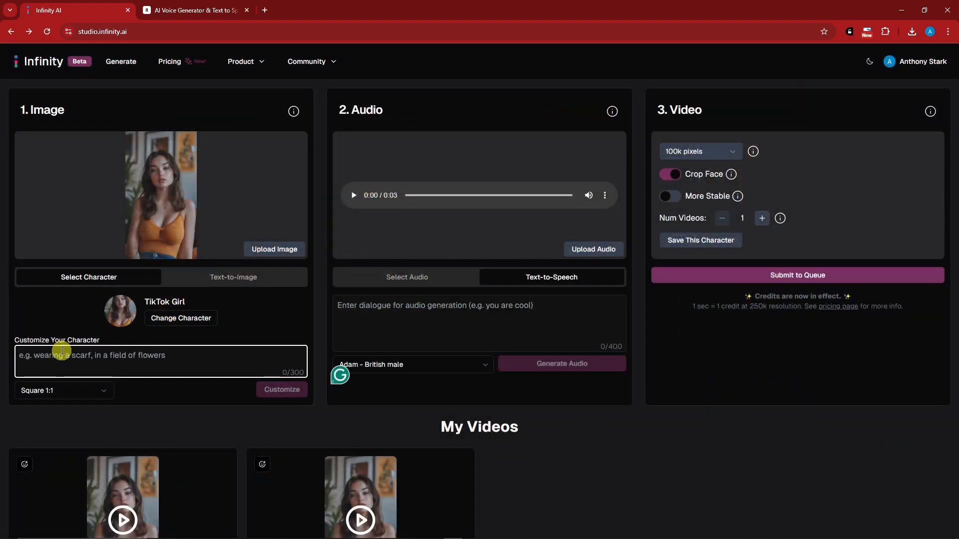
- Change the image character to the preset actor Sophia
left_click(186, 322)
scroll(529, 265, "down", 4)
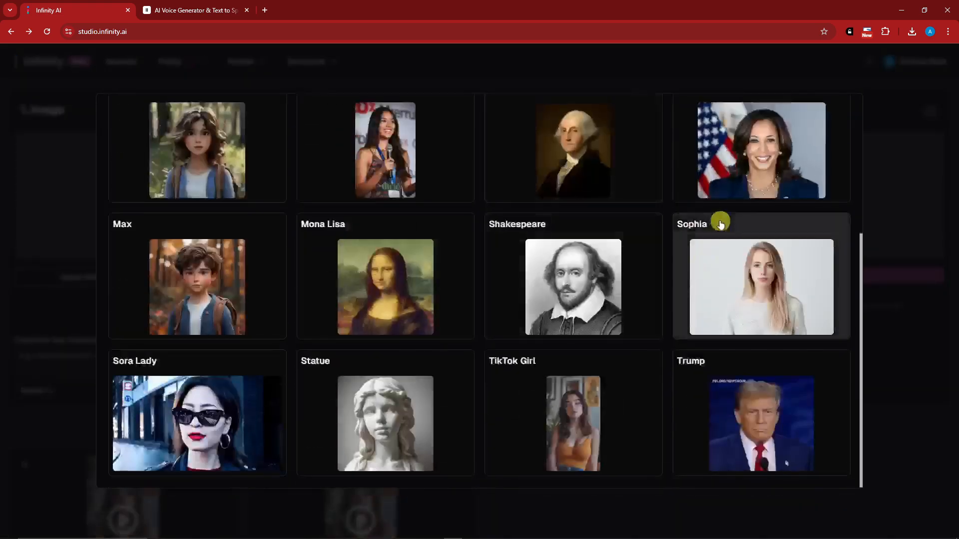
left_click(783, 275)
- Customize the Sophia character with the description "wearing a red scarf" in the Square 1:1 format
left_click(184, 358)
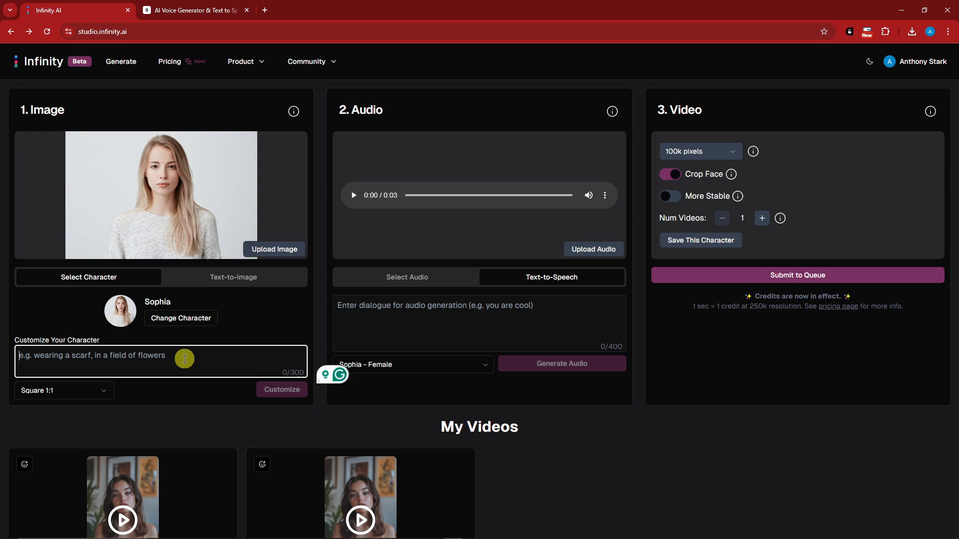
type("wearing a red")
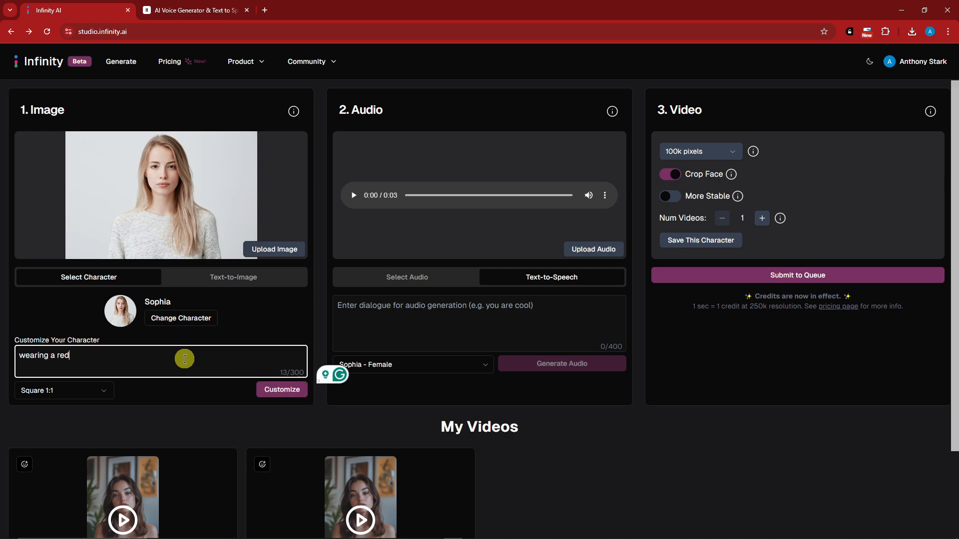
type(" scarf")
left_click(72, 393)
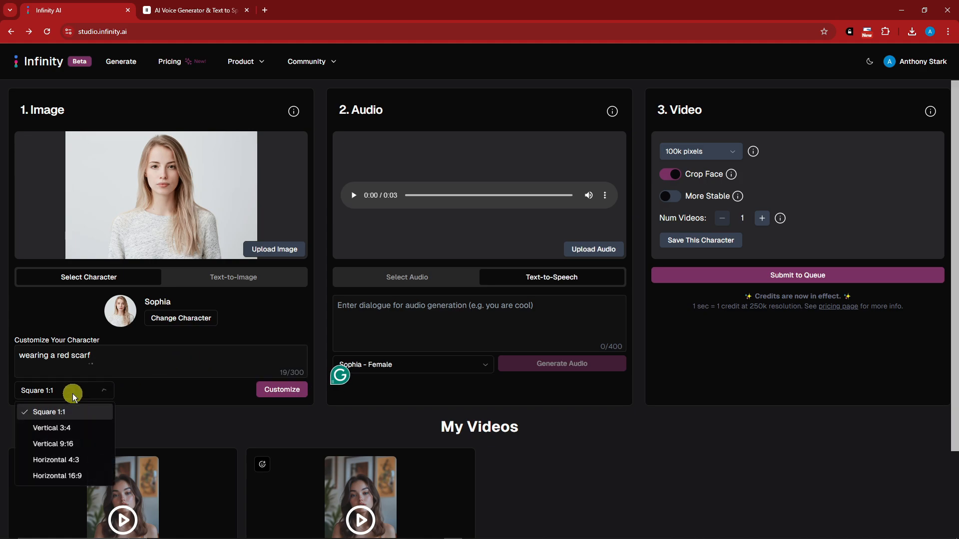
left_click(161, 410)
left_click(280, 394)
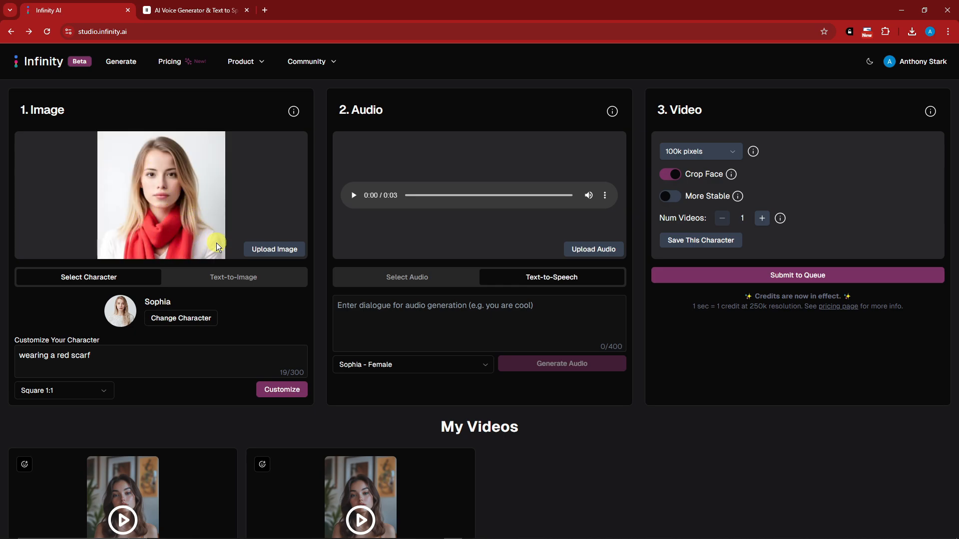
- Look at the Text-to-Image prompt options and return to the character selection without entering a prompt
left_click(234, 280)
left_click(78, 300)
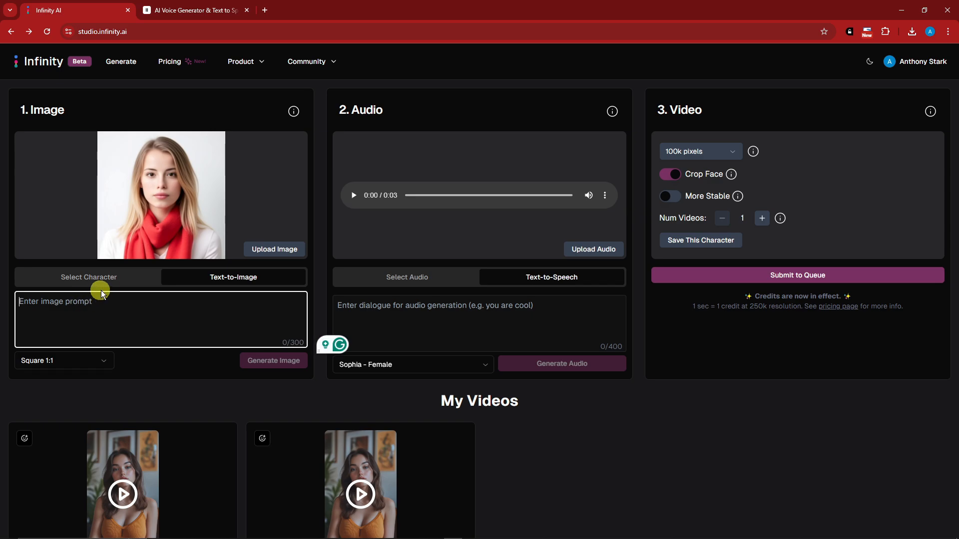
left_click(112, 276)
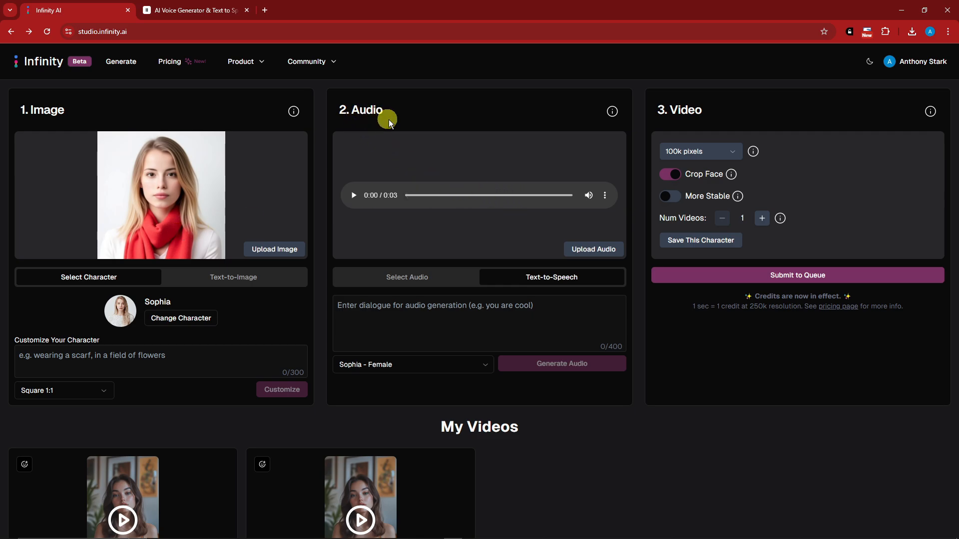
- Examine the preset audio selection and the list of text-to-speech voices without picking a different one
left_click(429, 278)
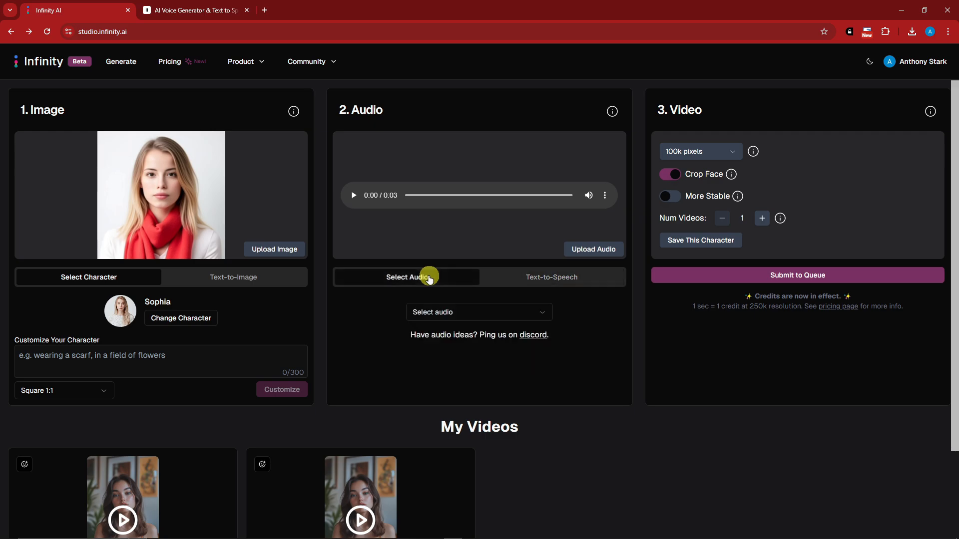
left_click(517, 317)
left_click(579, 340)
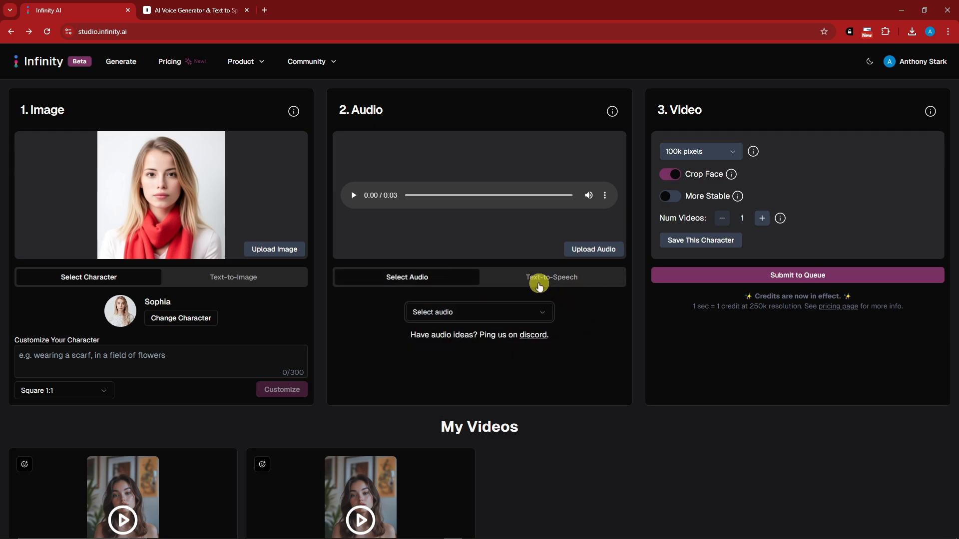
left_click(540, 286)
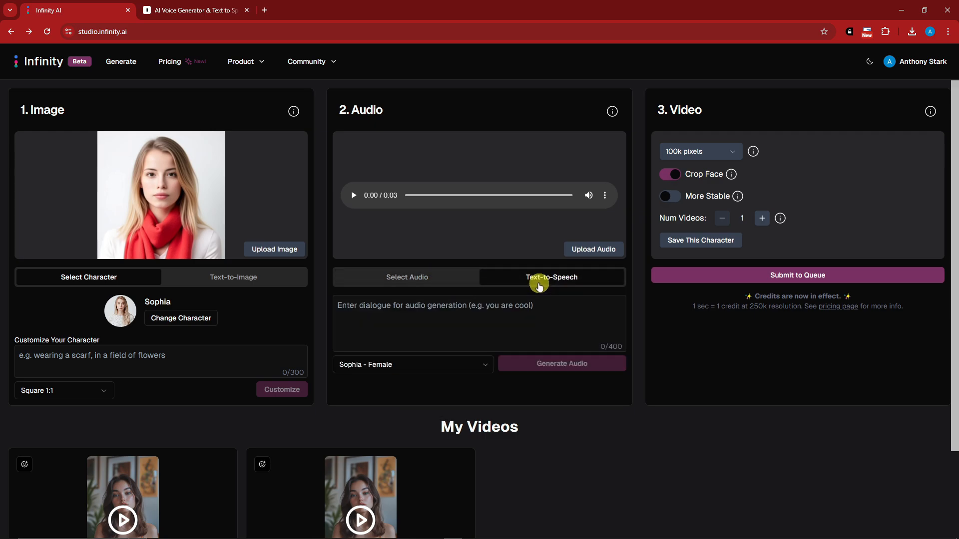
left_click(475, 363)
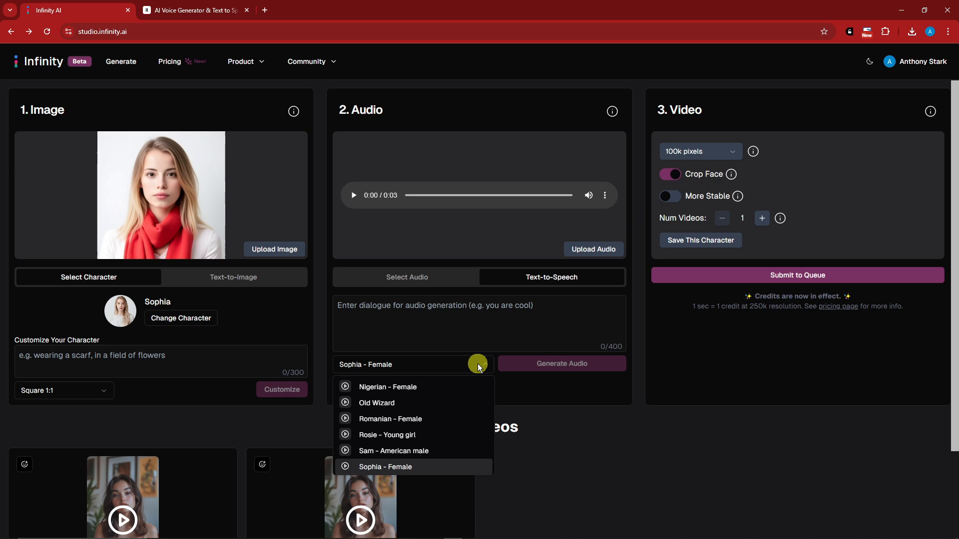
left_click(611, 424)
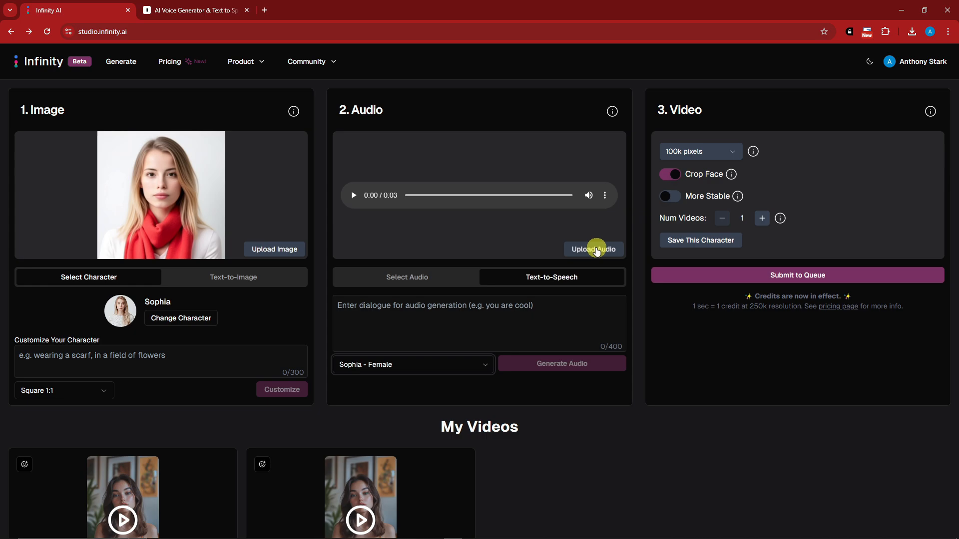
- Select the preset audio Forrest Gump and play part of it
left_click(421, 276)
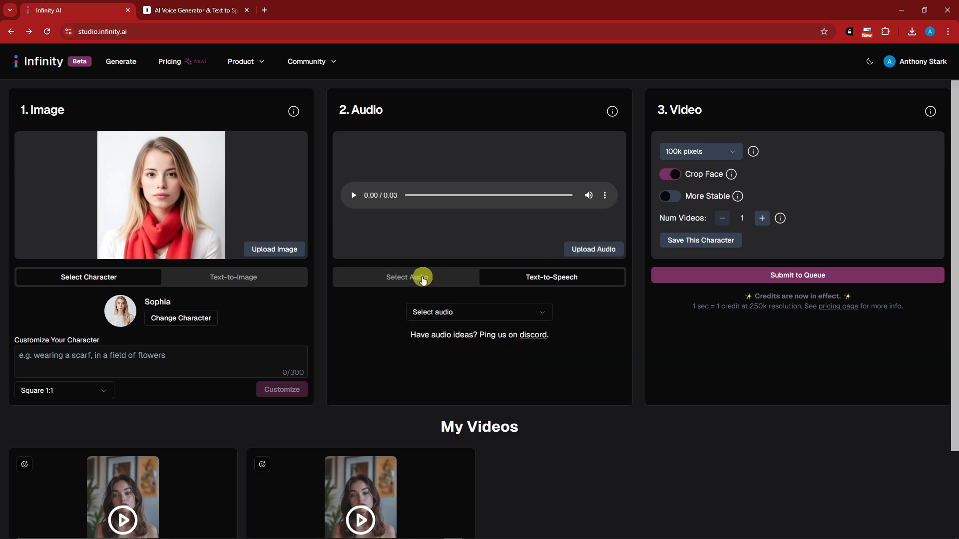
left_click(527, 315)
scroll(472, 350, "down", 1)
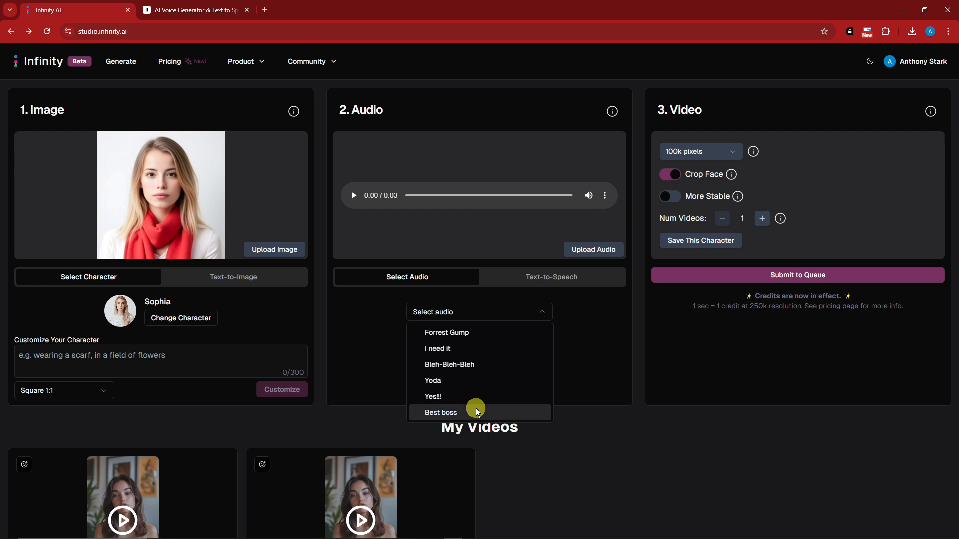
left_click(448, 333)
left_click(355, 193)
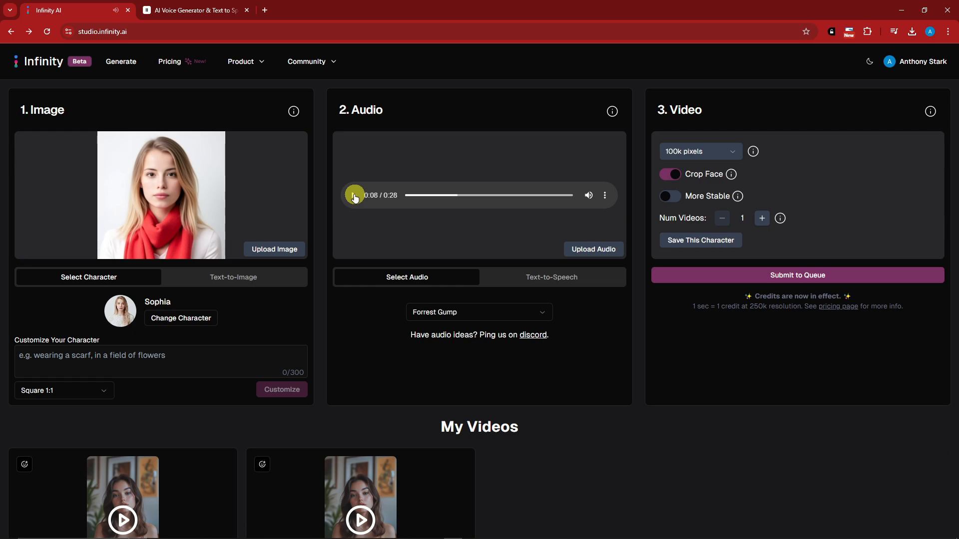
- Switch the audio source to Text-to-Speech, and open the audio upload file picker without choosing a file
left_click(549, 286)
left_click(342, 304)
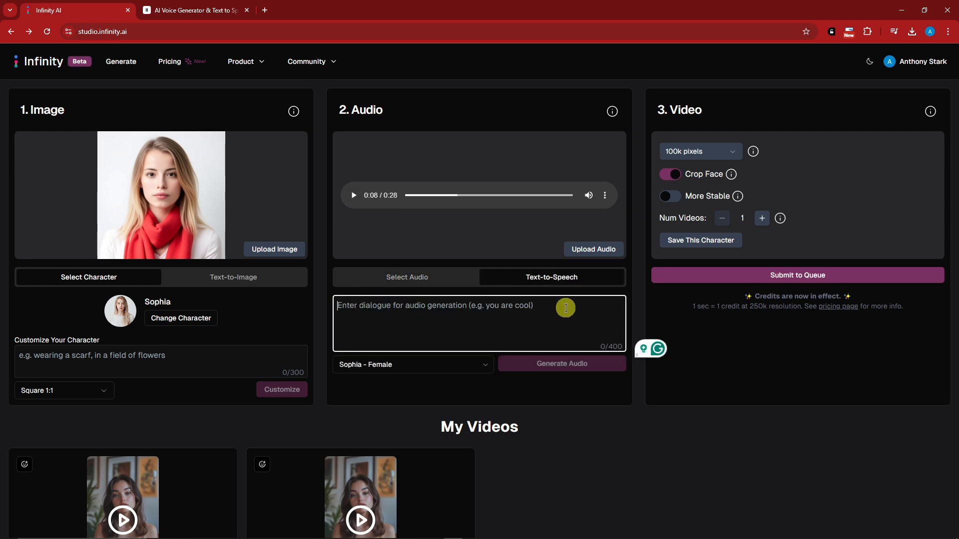
left_click(587, 252)
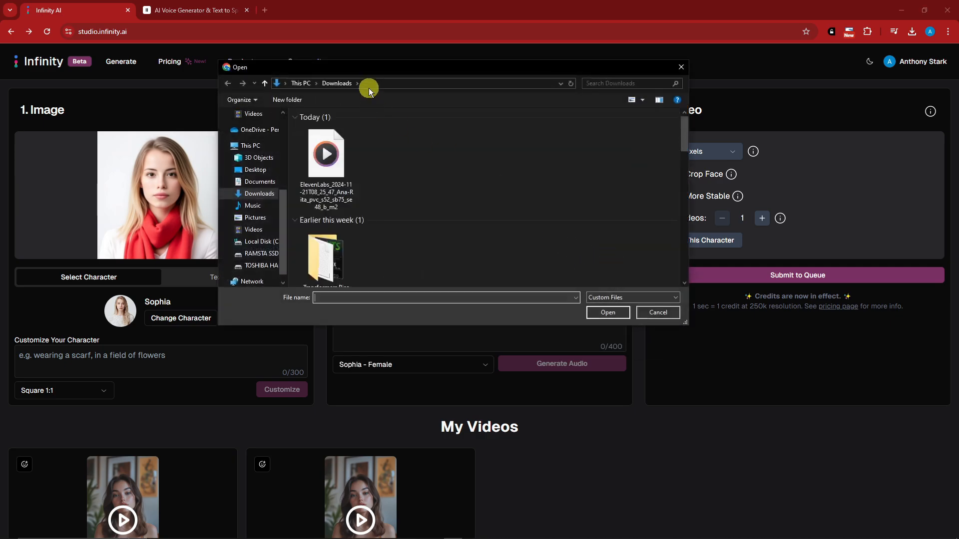
left_click(680, 67)
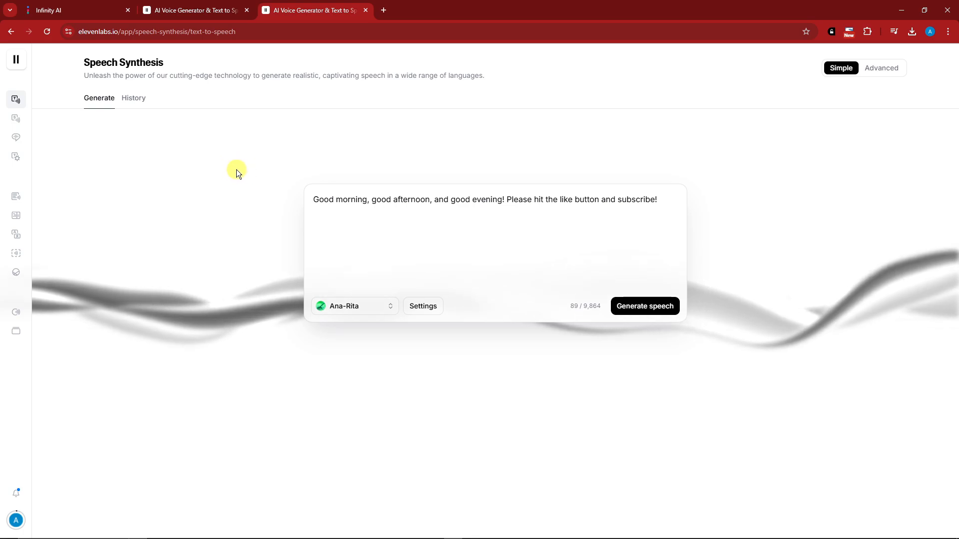
- In ElevenLabs, look at the Sound Effects page and open the voice library
mouse_move(16, 98)
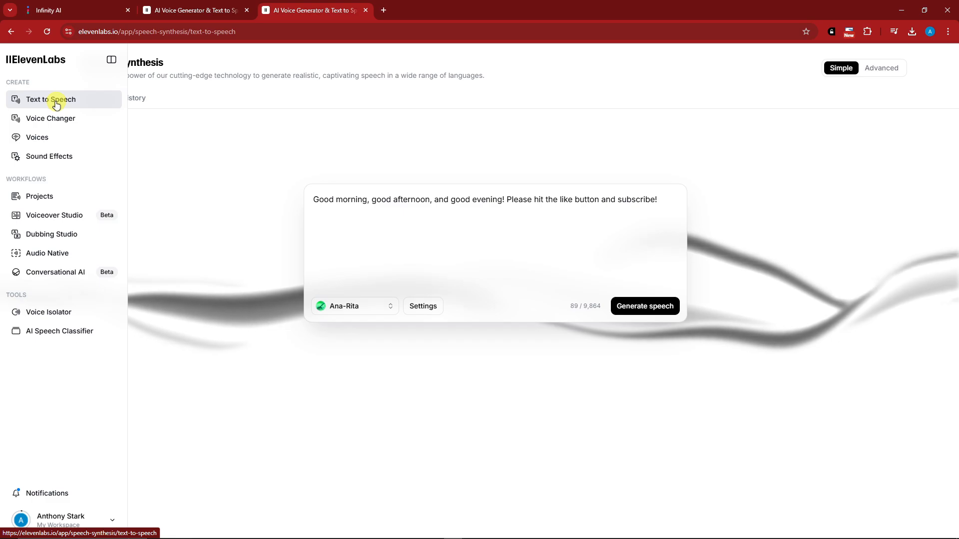
left_click(51, 158)
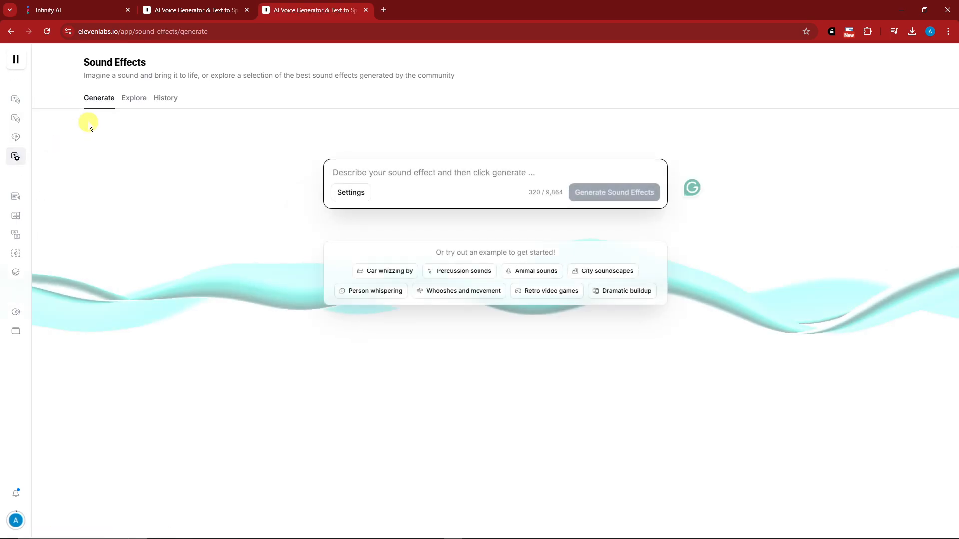
left_click(40, 137)
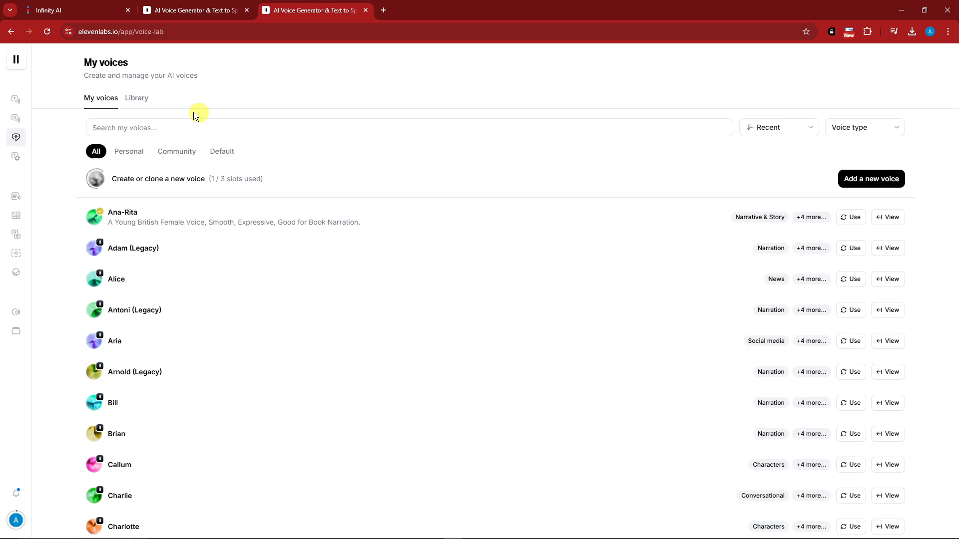
left_click(135, 100)
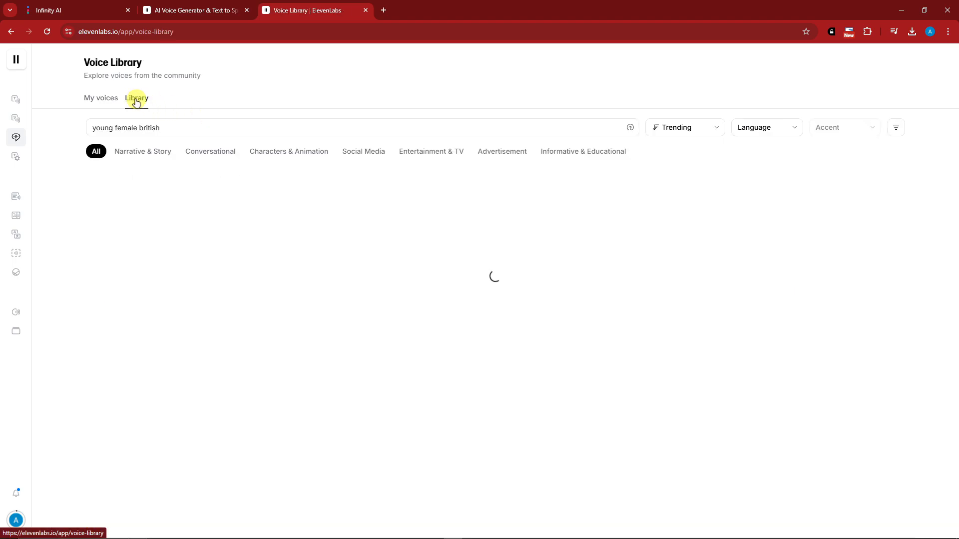
- Play the preview of the Ana-Rita voice from the "young female british" search and use that voice for speech synthesis
left_click_drag(172, 127, 85, 128)
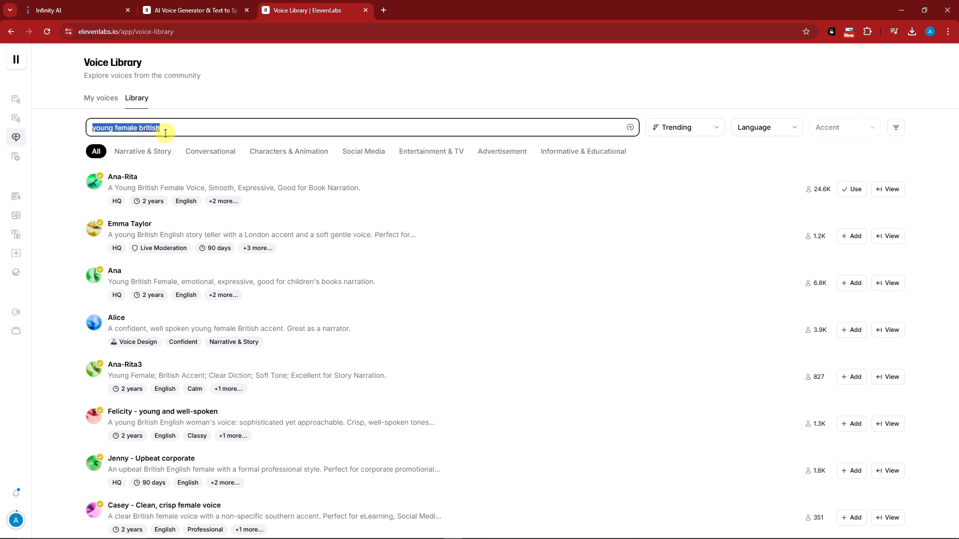
left_click_drag(178, 130, 72, 134)
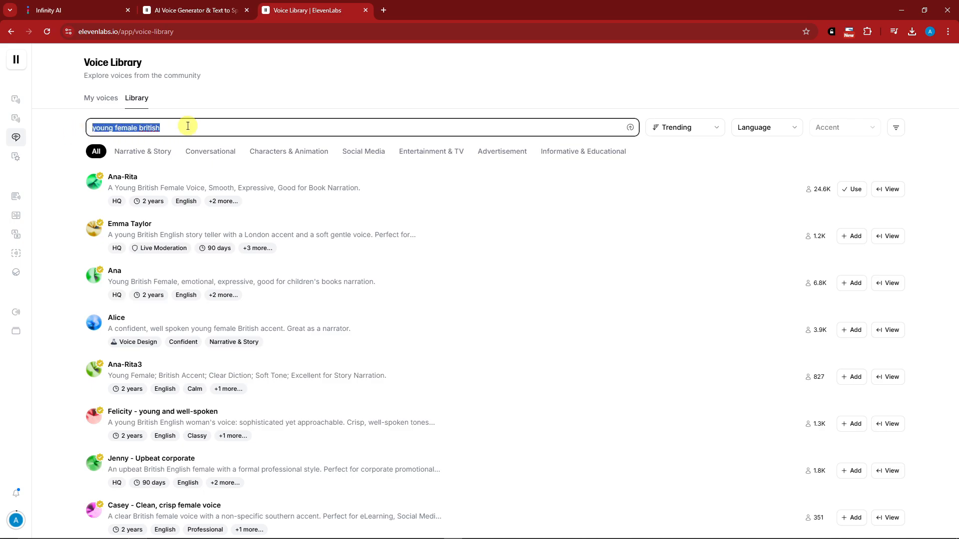
mouse_move(131, 182)
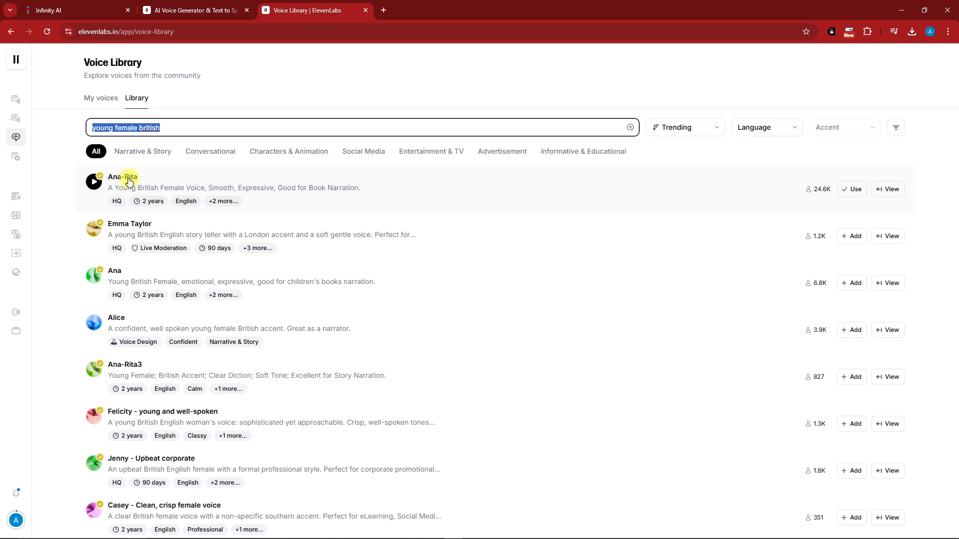
left_click(92, 183)
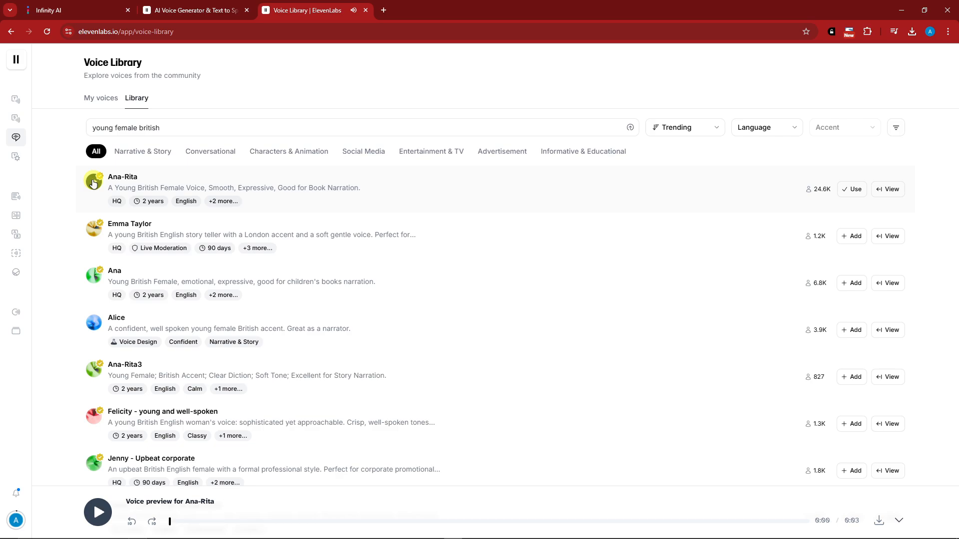
left_click(853, 189)
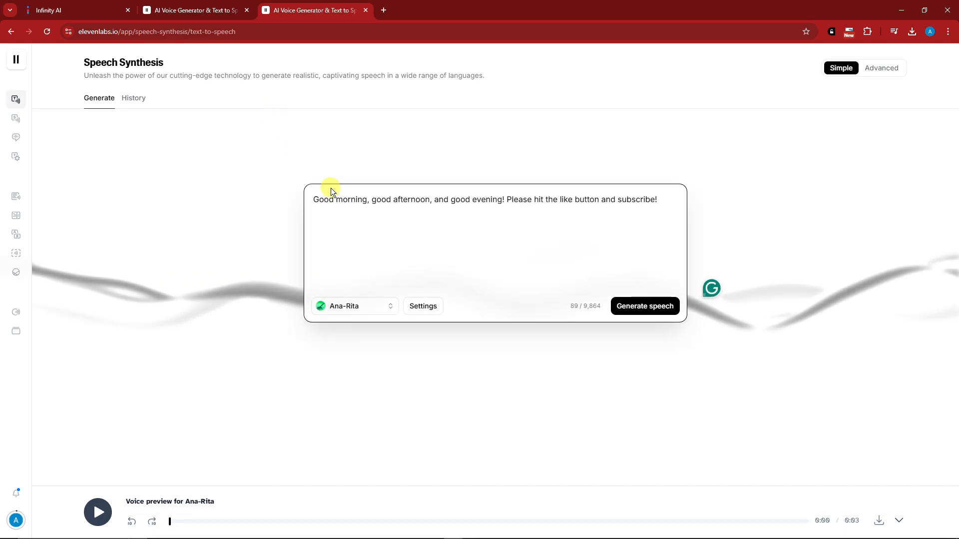
- Copy the whole greeting text, and view the voice settings without changing them
left_click_drag(319, 198, 250, 207)
key("ctrl+c")
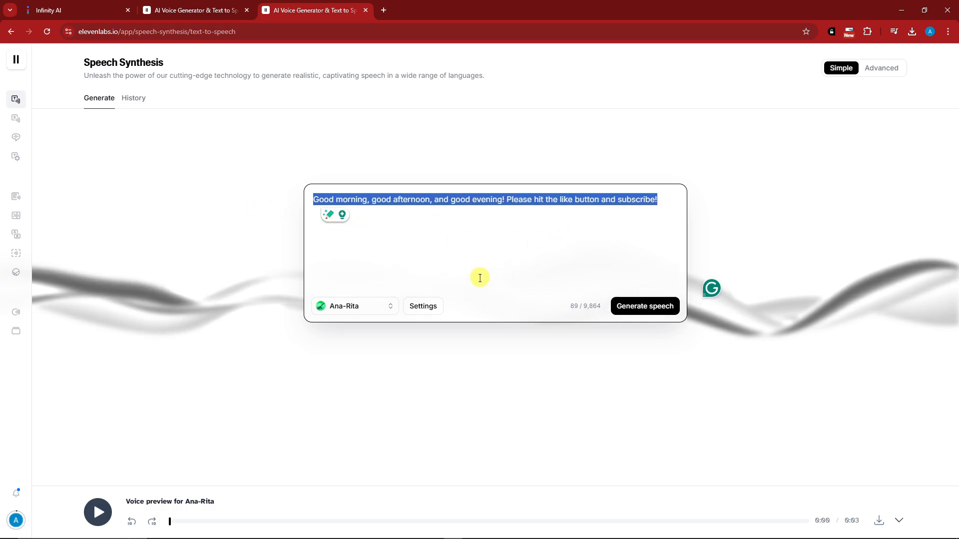
left_click(426, 307)
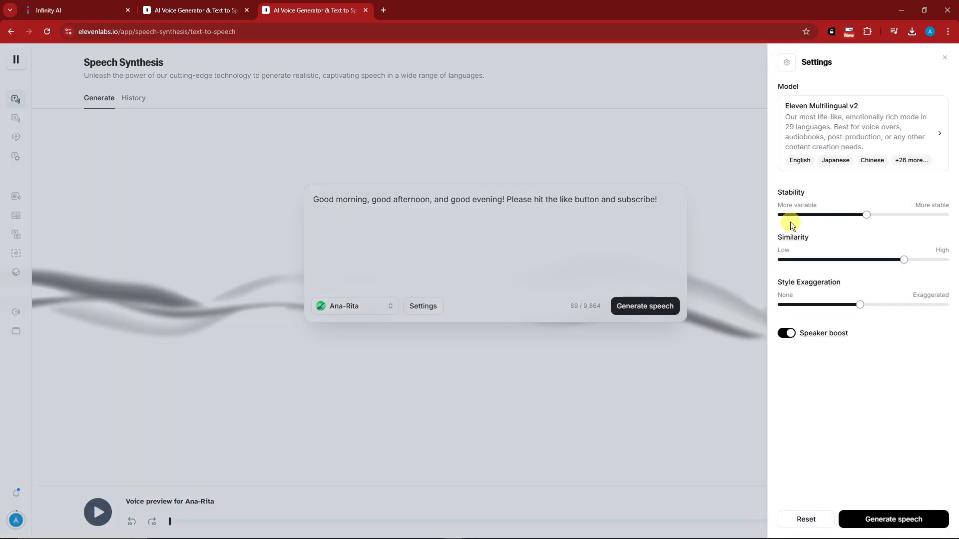
left_click(945, 63)
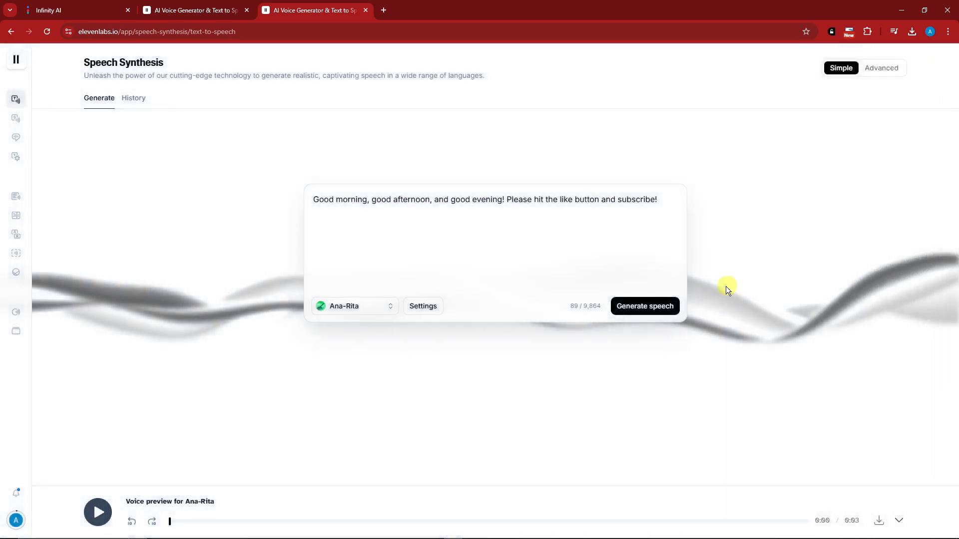
- Generate the greeting speech with the Ana-Rita voice, play it and download the audio file
left_click(644, 306)
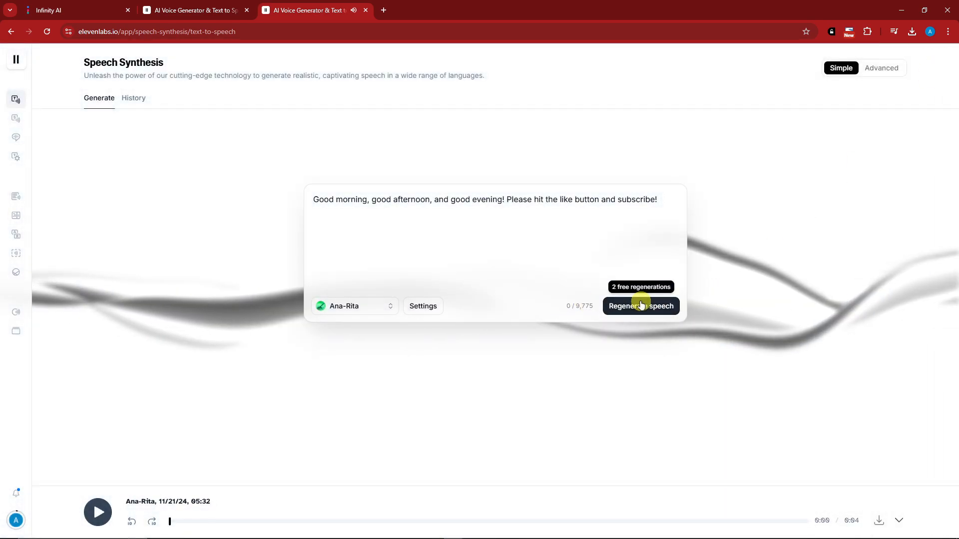
left_click(89, 514)
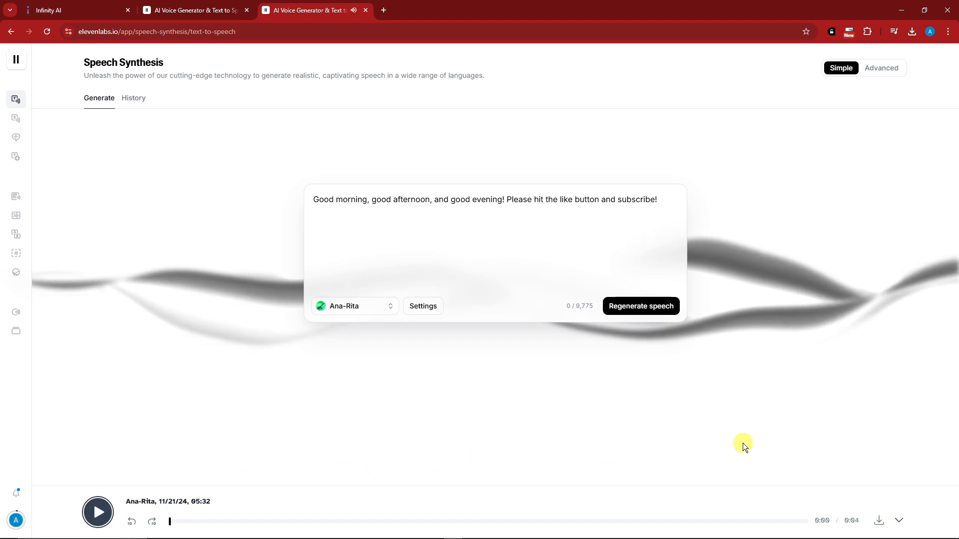
left_click(878, 521)
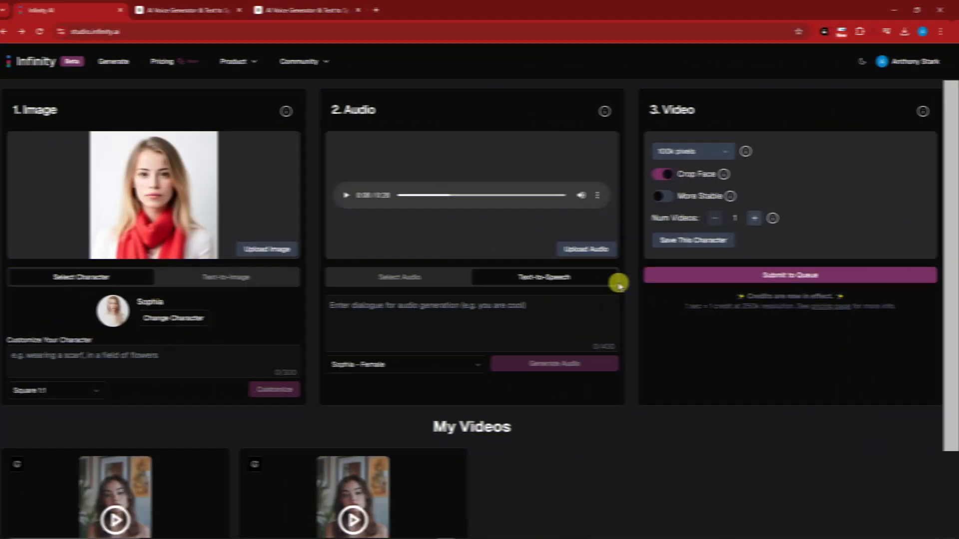
- Switch to Infinity AI and paste "Good morning, good afternoon, and good evening! Please hit the like button and subscribe!" as the text-to-speech dialogue
left_click(445, 304)
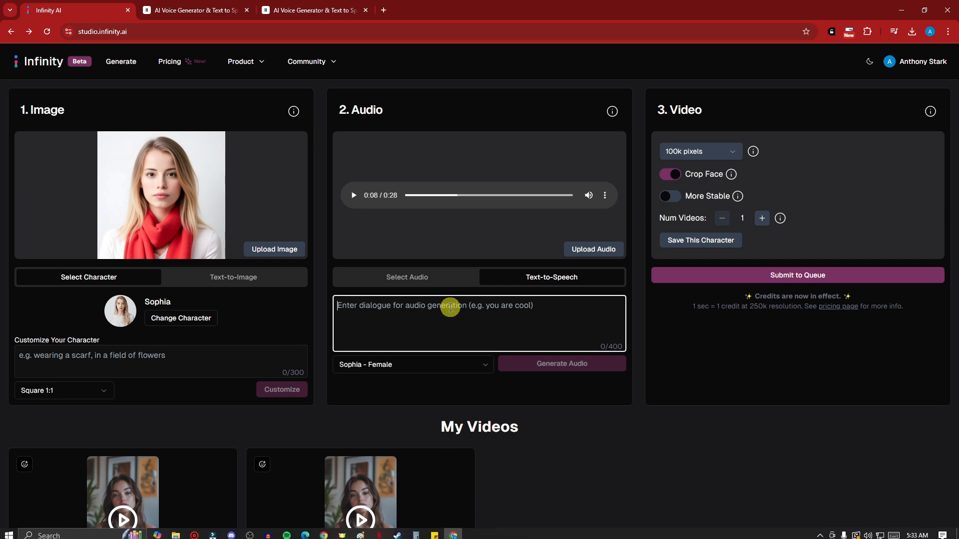
key("ctrl+v")
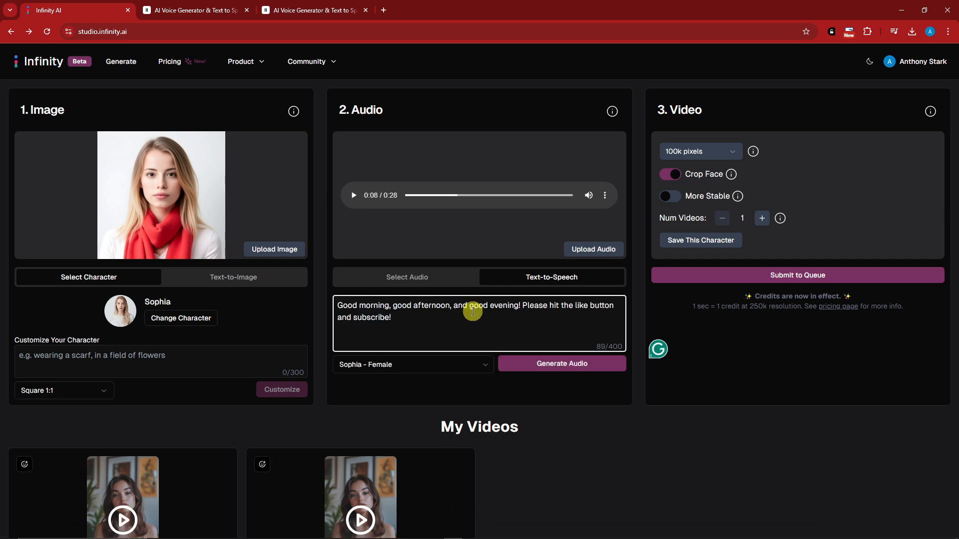
left_click(594, 249)
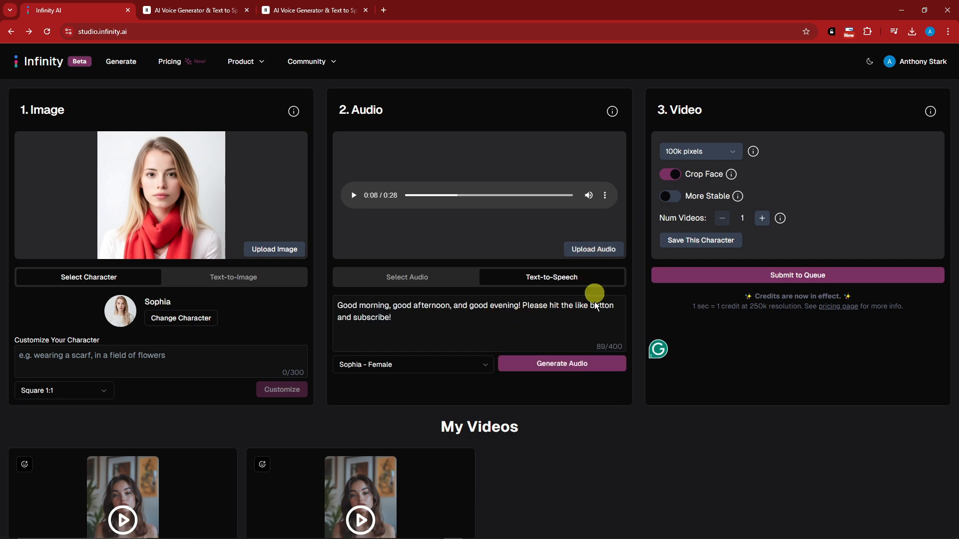
- Generate the greeting audio with the Sophia - Female voice and play it back
double_click(337, 154)
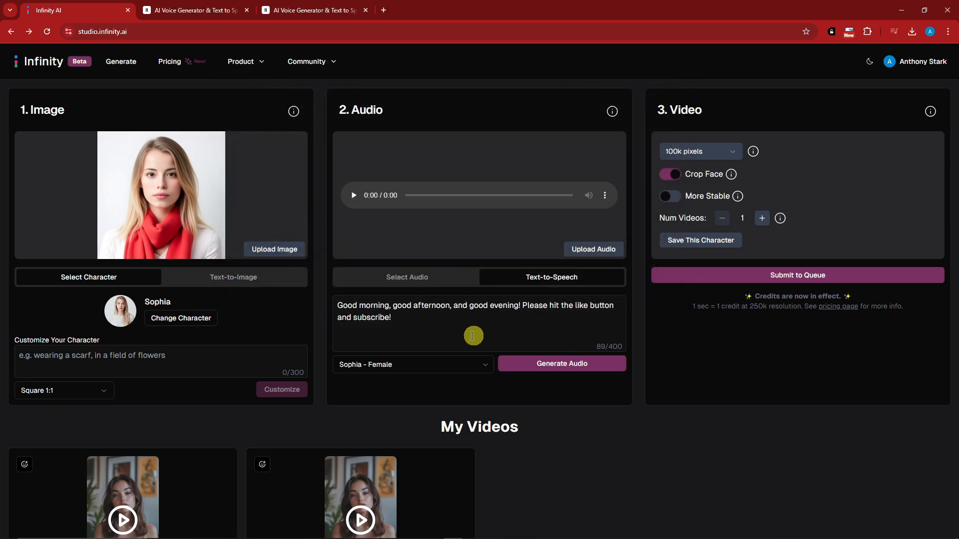
left_click_drag(417, 327, 321, 304)
left_click_drag(400, 325, 339, 308)
left_click(429, 323)
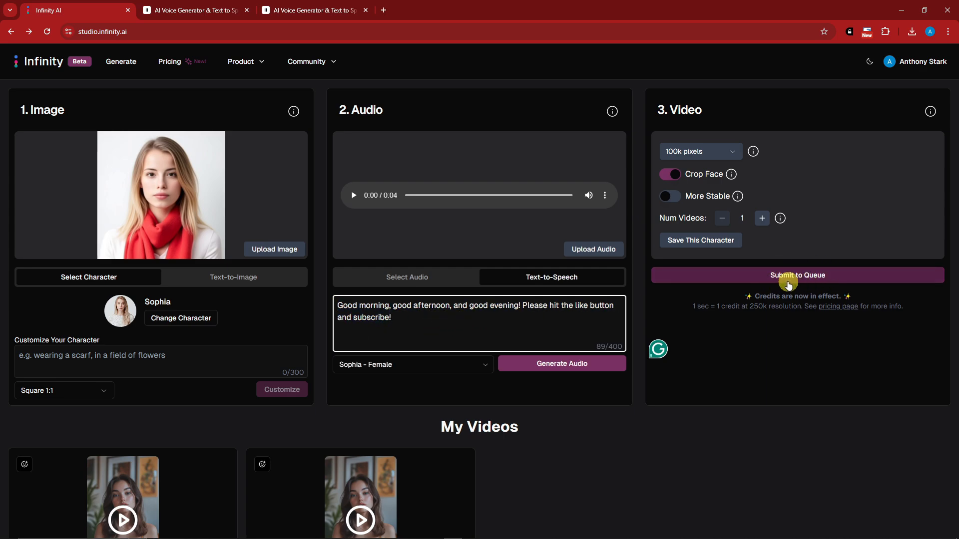
left_click(540, 368)
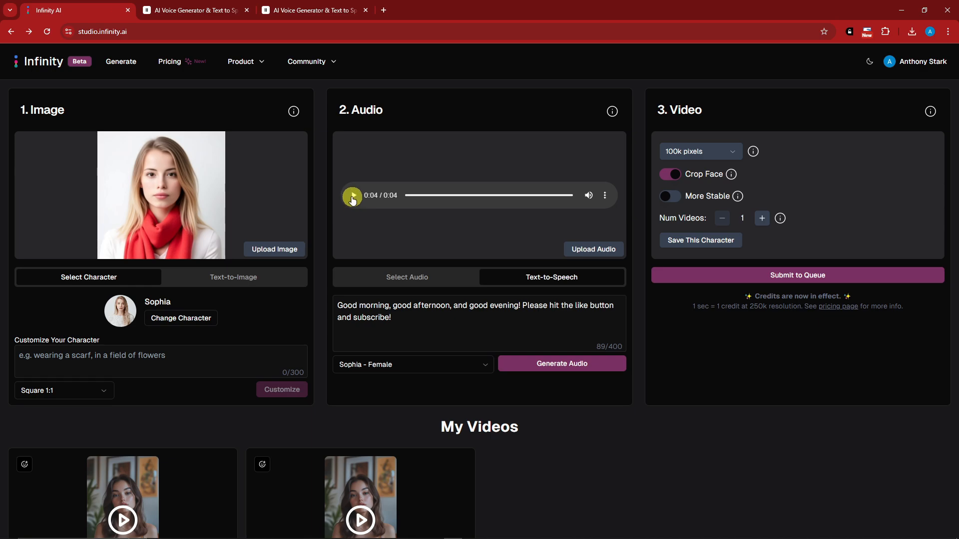
left_click(353, 197)
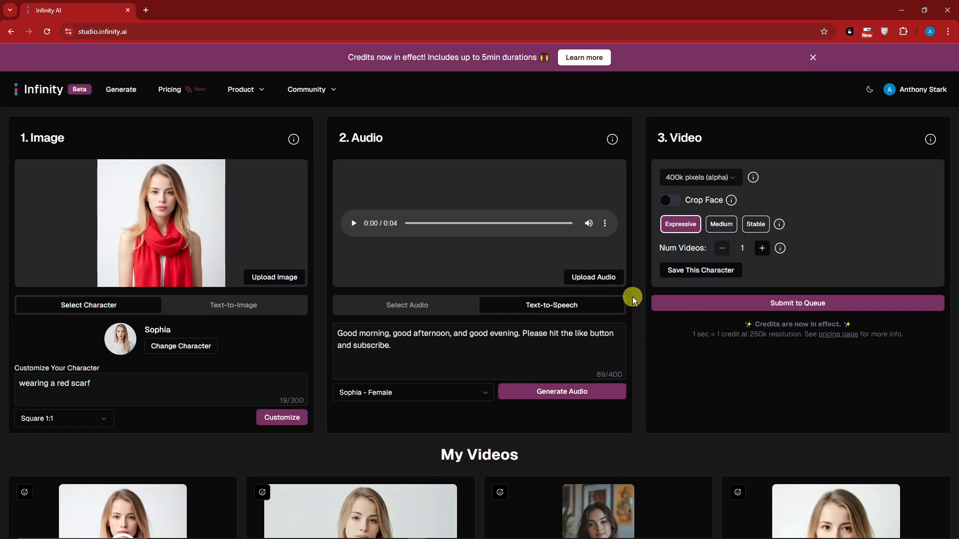
- Check the resolution choices, keep 400k pixels (alpha), choose the Expressive style and submit the video to the queue
left_click(732, 178)
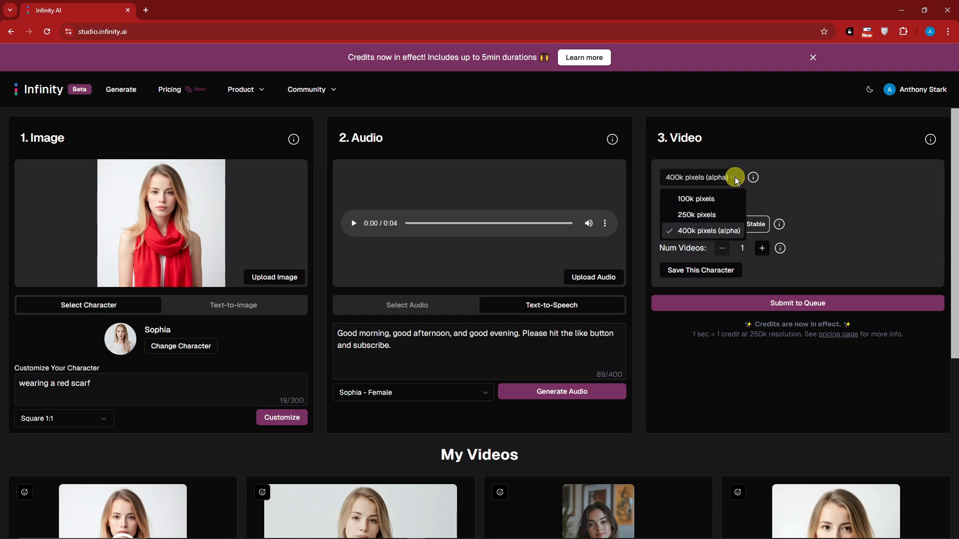
left_click(806, 188)
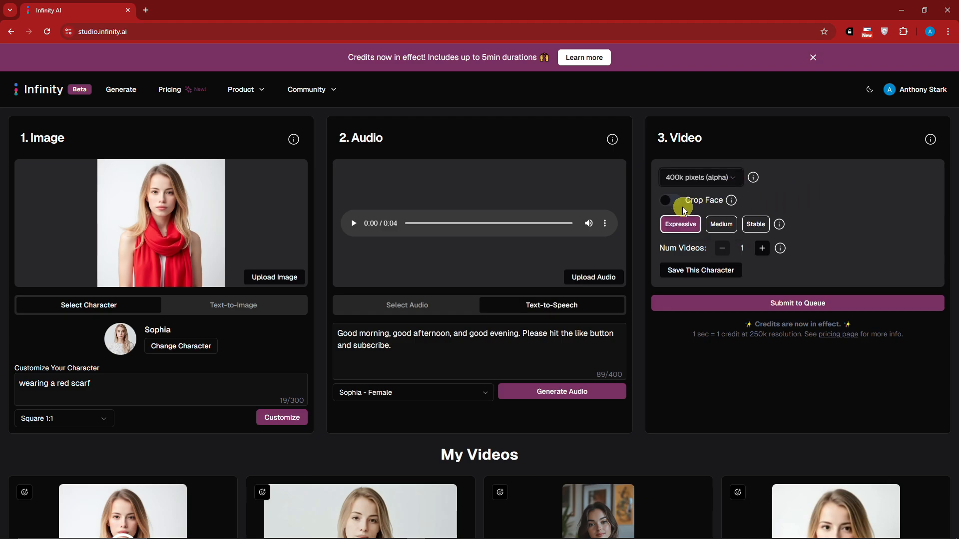
left_click(679, 228)
left_click(780, 306)
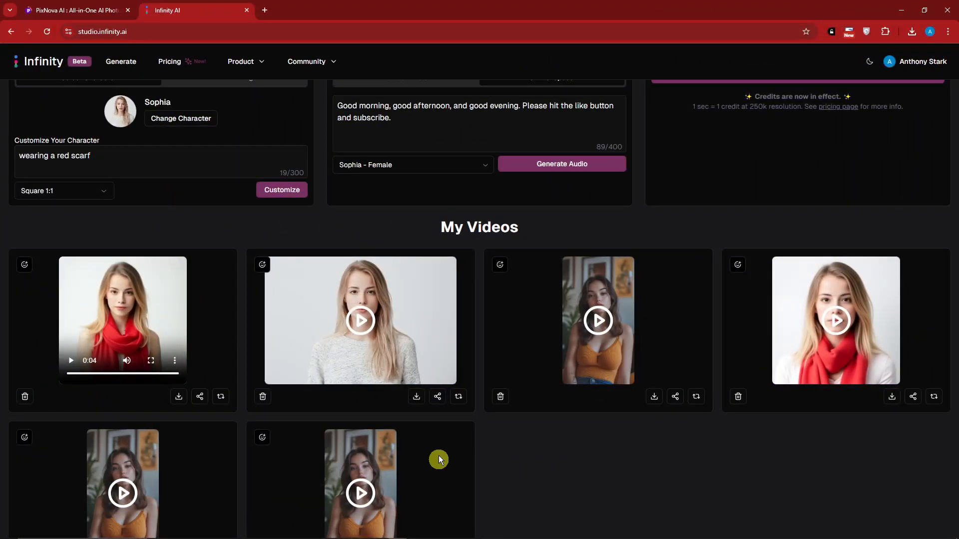
- Mute the first red-scarf video under My Videos, view it full screen and return to the page
left_click(139, 363)
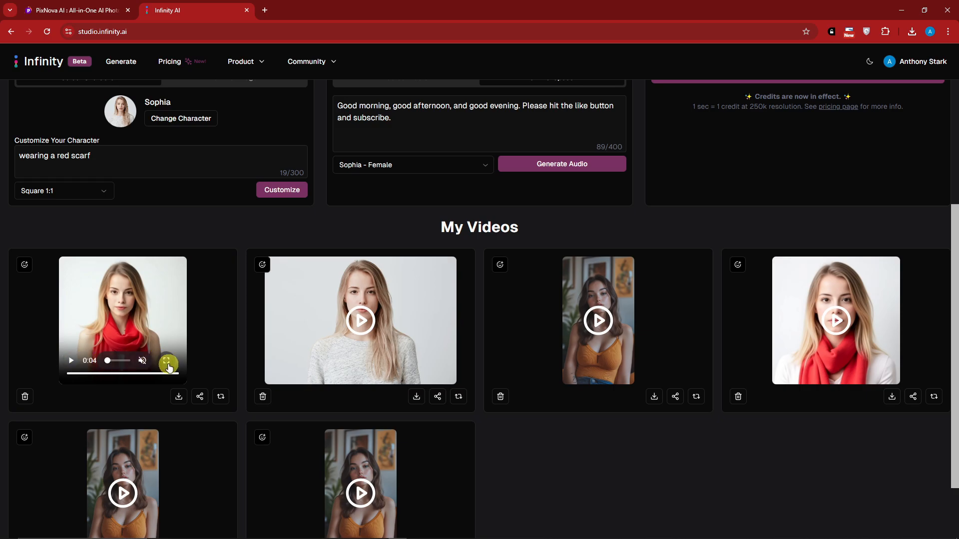
left_click(151, 361)
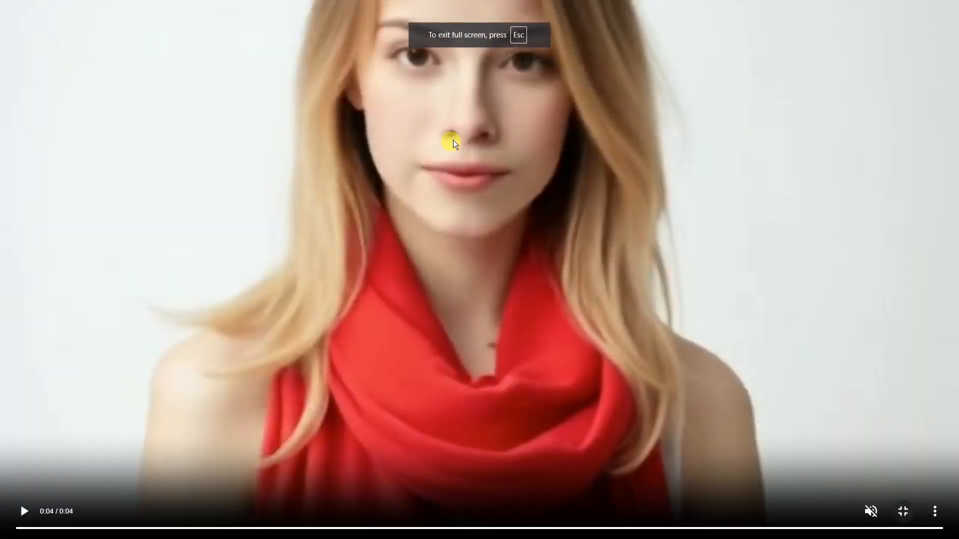
left_click(903, 511)
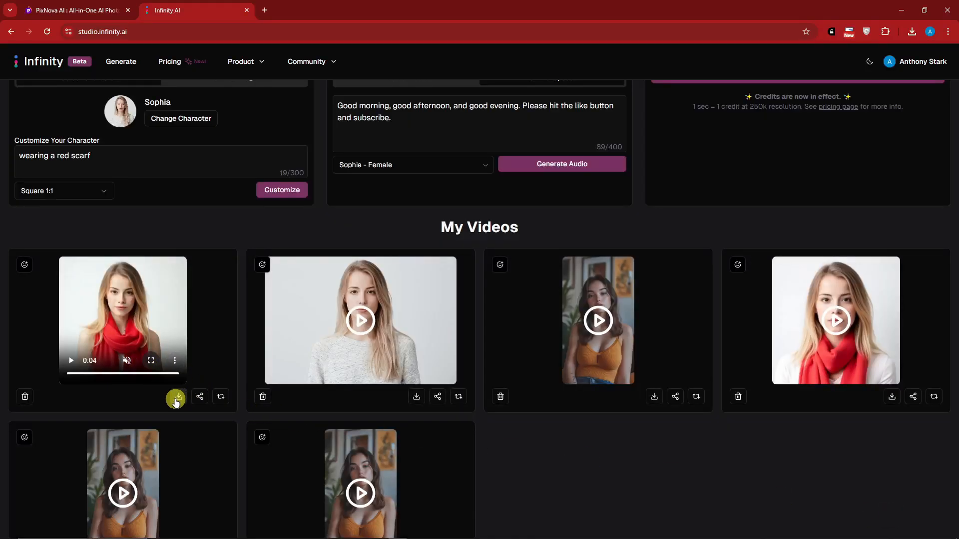
- Switch to Media Player, play the red-scarf video video_13ade and close the player
left_click(435, 533)
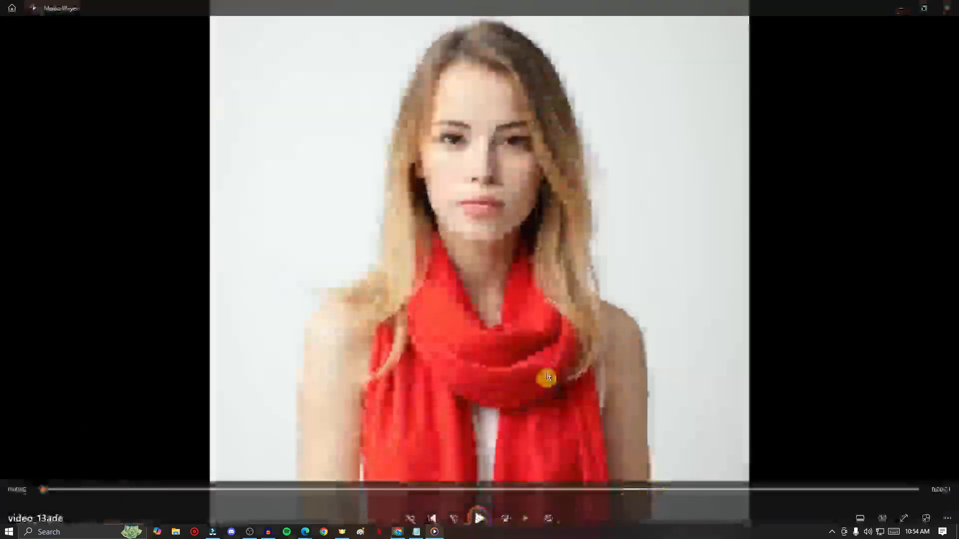
left_click(479, 518)
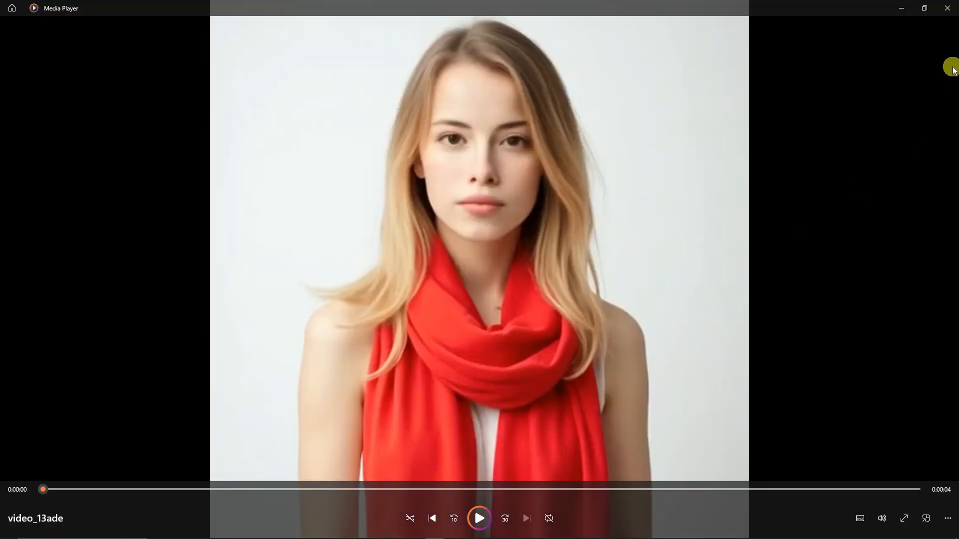
left_click(947, 8)
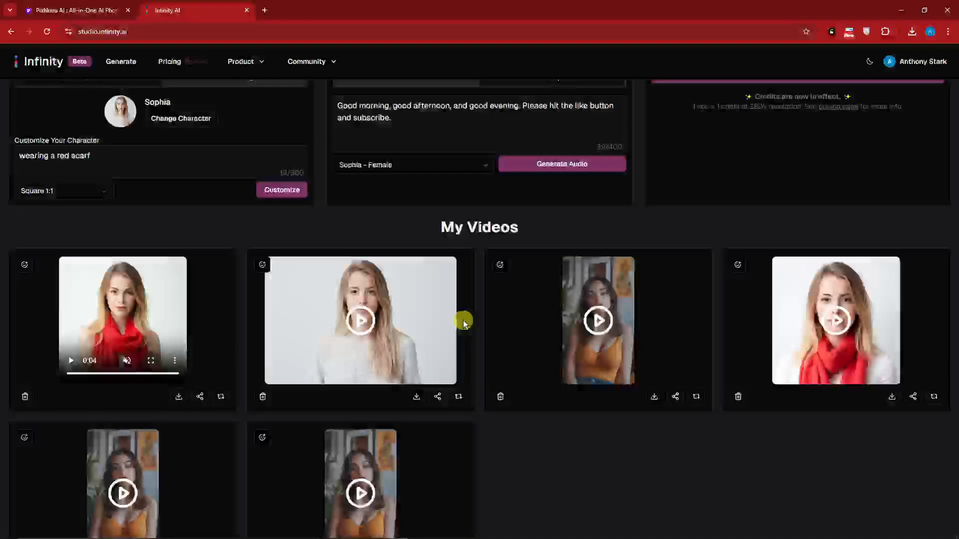
- Play the orange-top character's video video_c0925 in Media Player and close the player
scroll(506, 460, "down", 2)
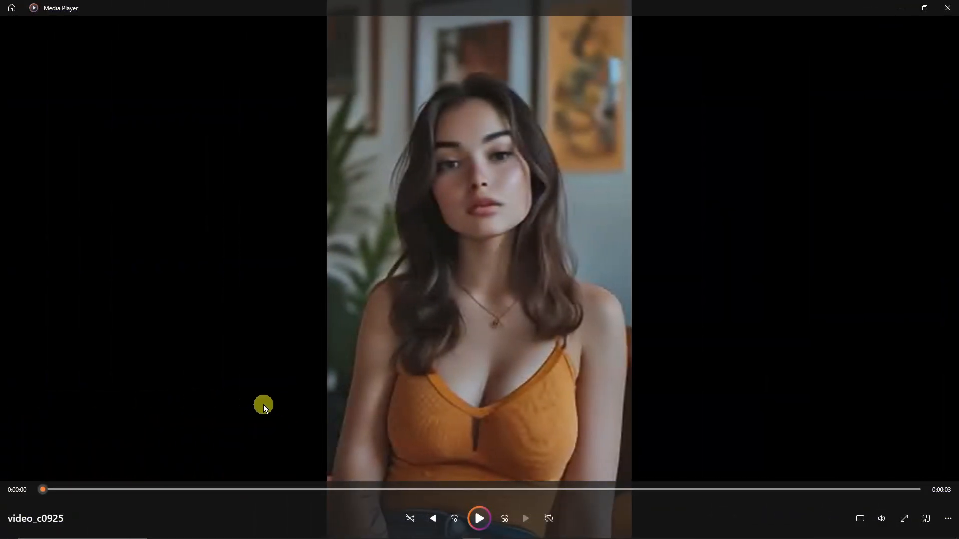
left_click(483, 520)
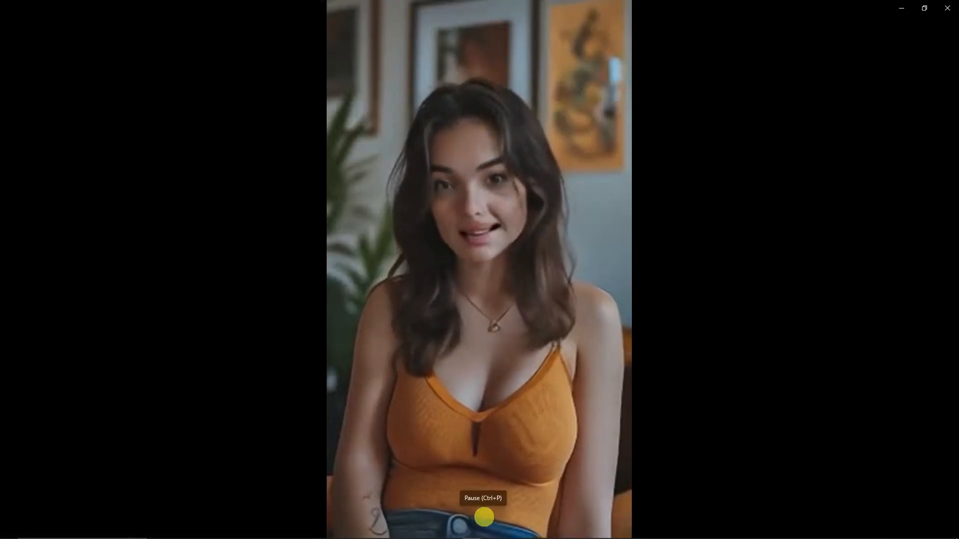
left_click(951, 6)
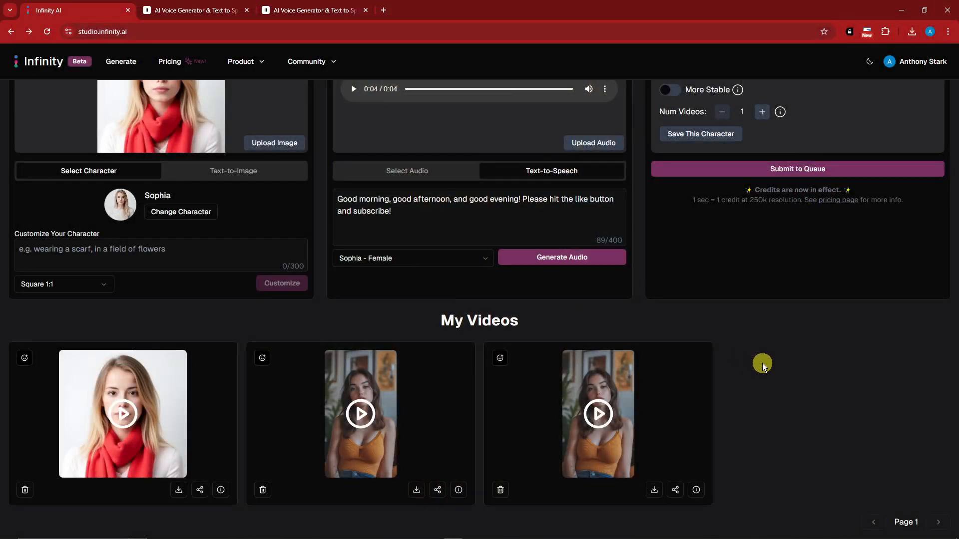
- Review the Image, Audio and Video sections and the My Videos list in Infinity AI
scroll(772, 385, "up", 2)
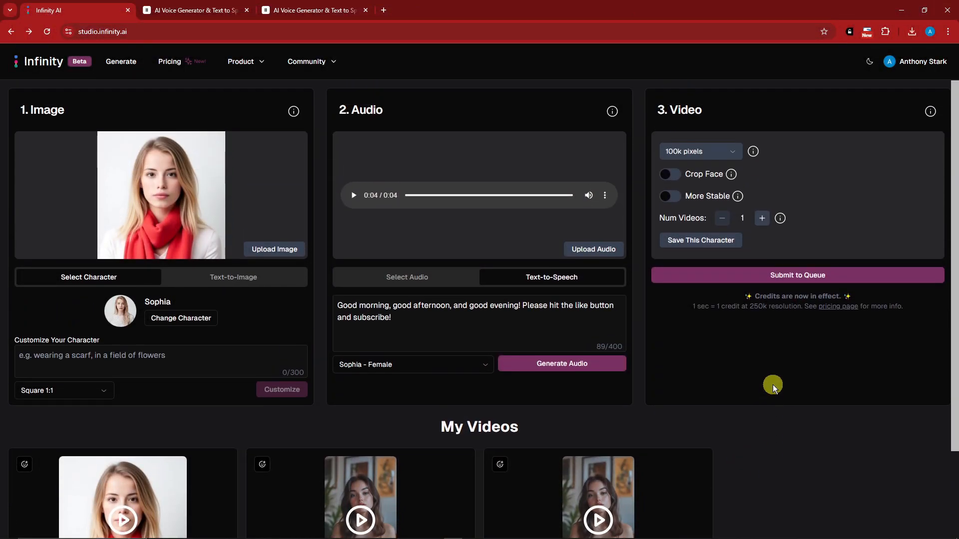
scroll(772, 385, "down", 2)
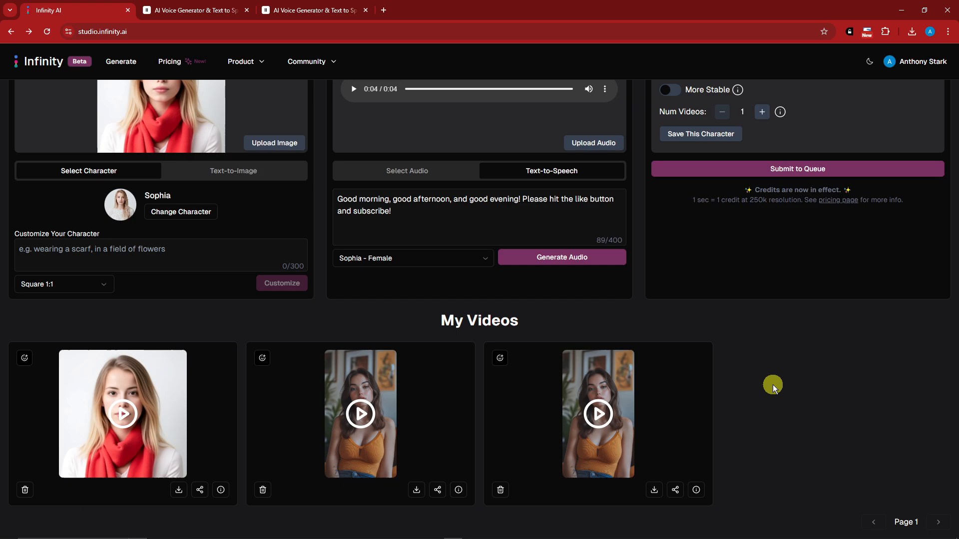
scroll(772, 384, "up", 2)
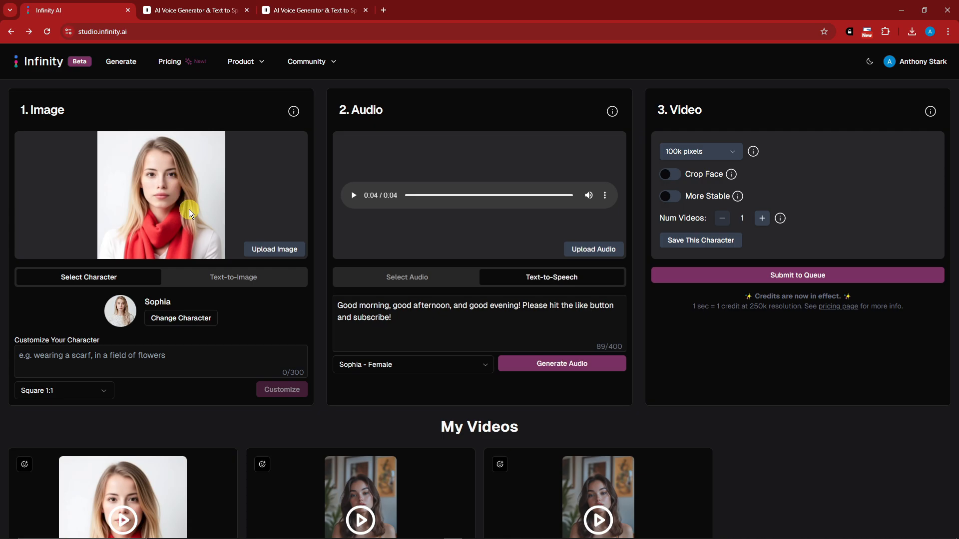
scroll(721, 384, "down", 2)
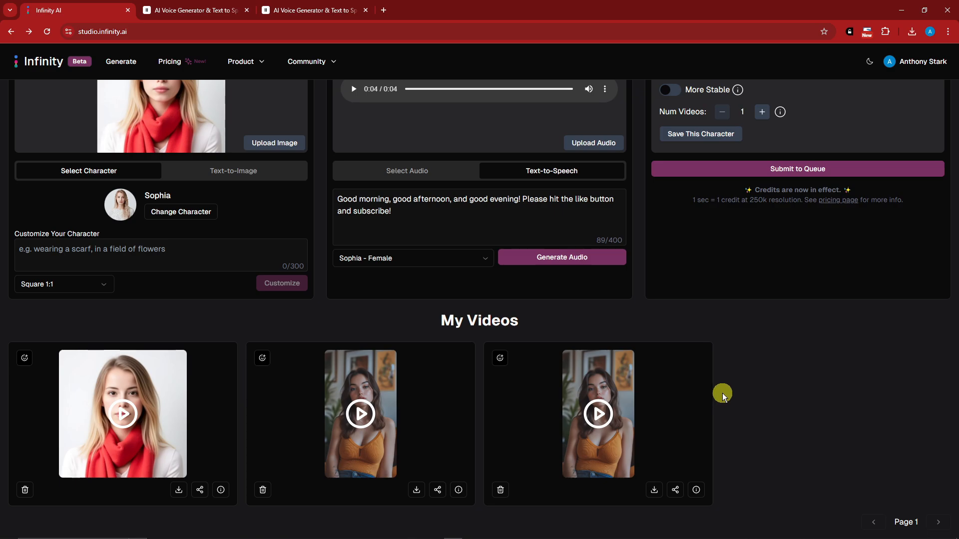
scroll(722, 393, "up", 2)
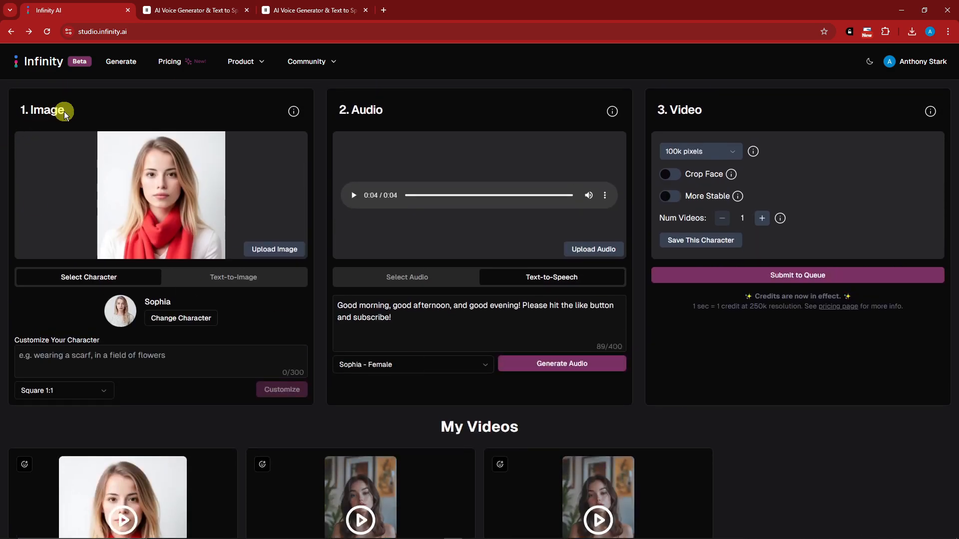
left_click_drag(62, 111, 20, 111)
left_click_drag(395, 110, 350, 111)
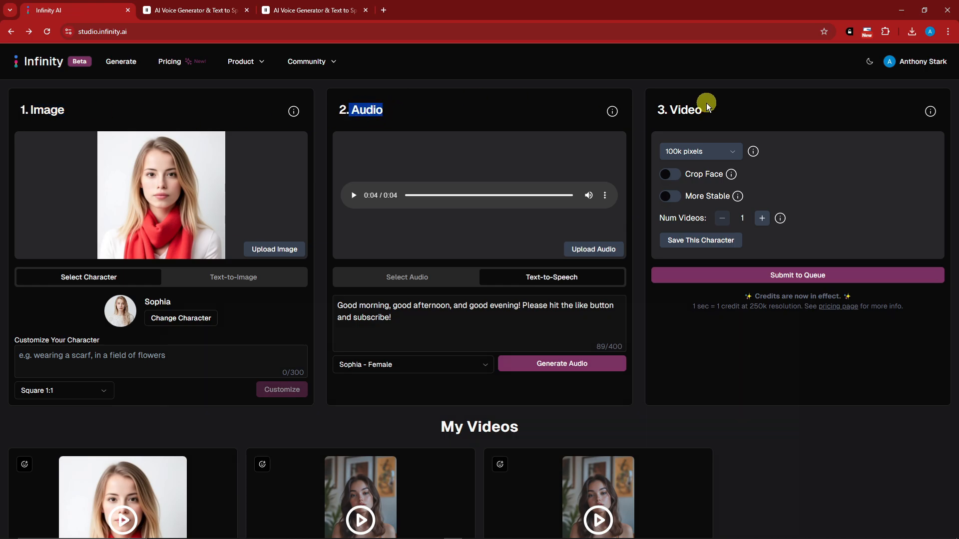
left_click_drag(706, 103, 671, 108)
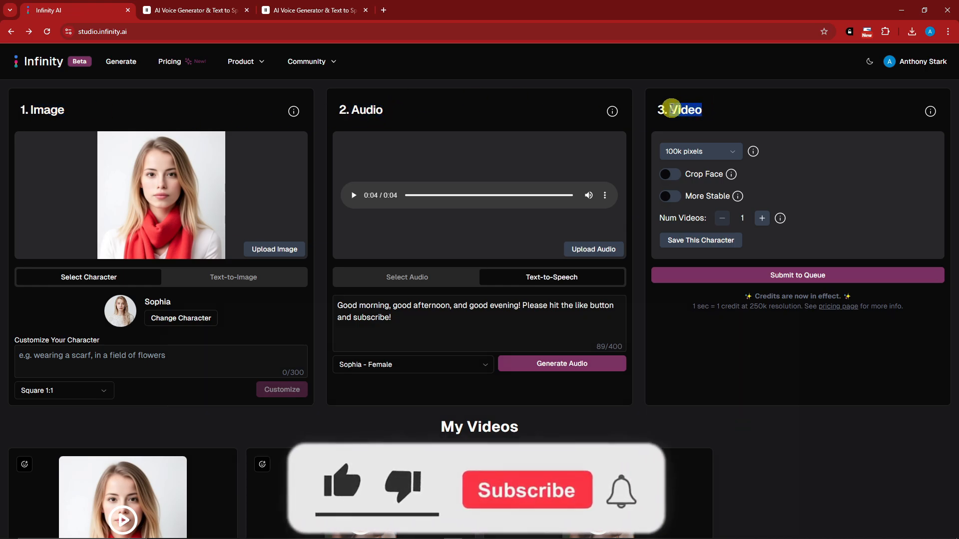
scroll(578, 246, "down", 2)
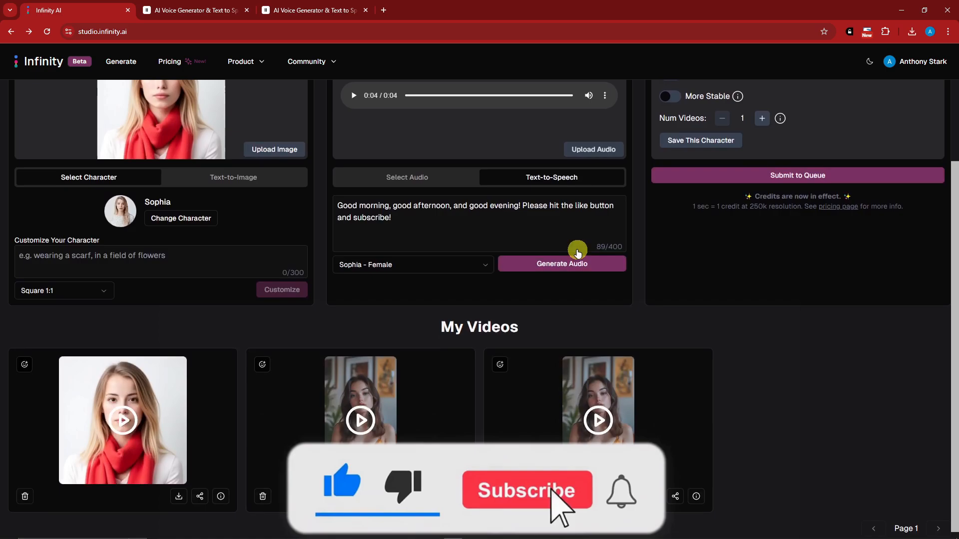